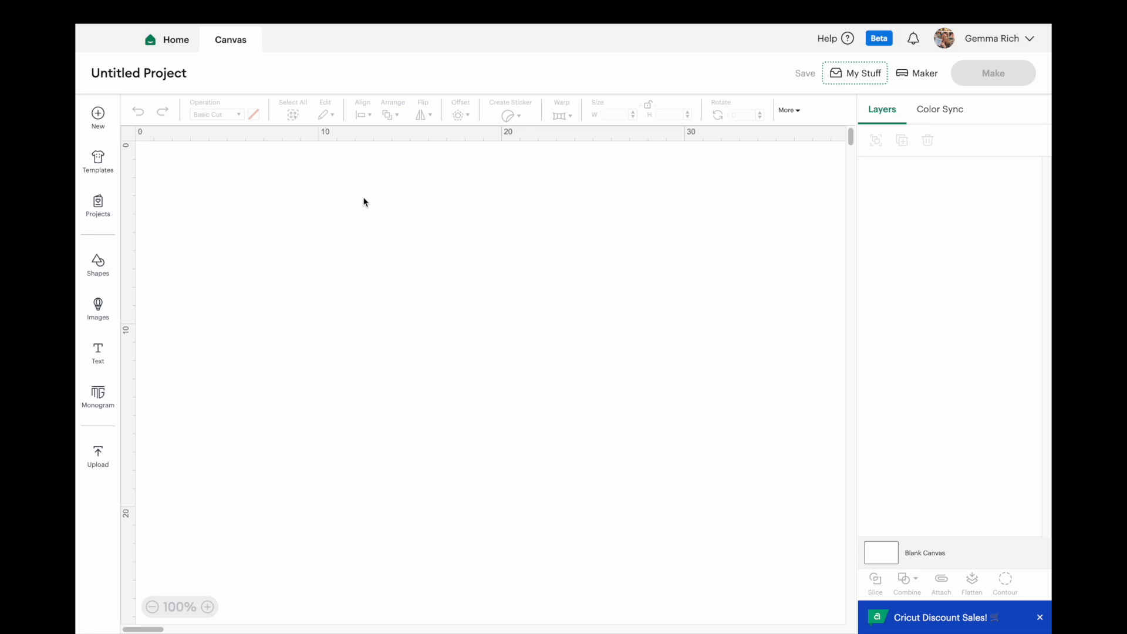
Step: Add a text object reading "Happy Birthday" to the canvas
{"action": "left_click", "coordinate": [98, 352]}
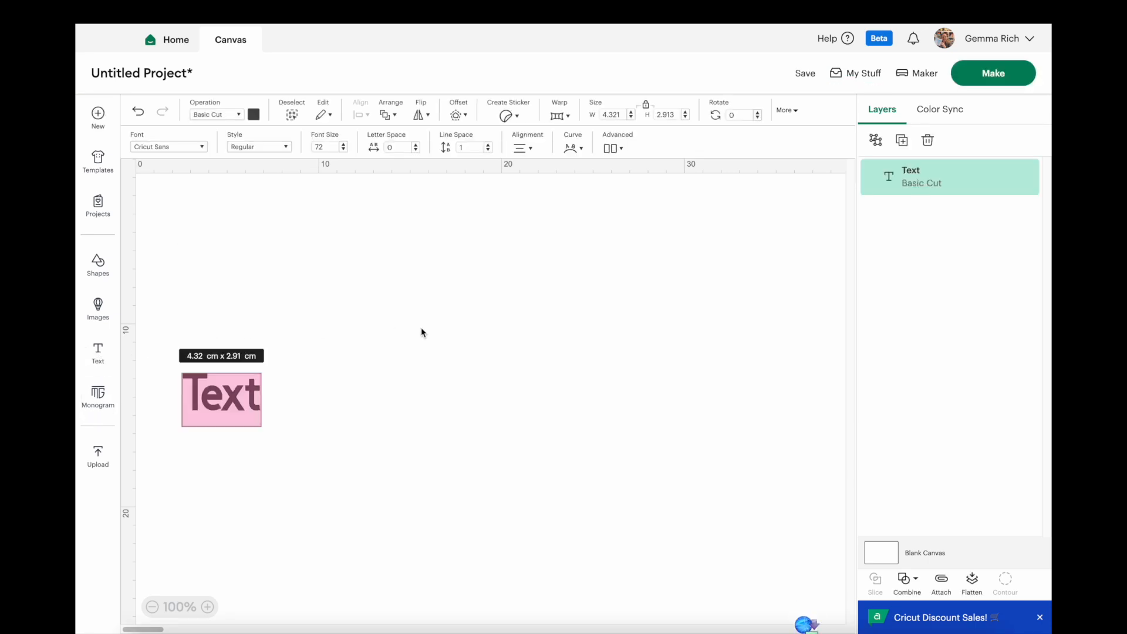
{"action": "type", "text": "Happy Birthday"}
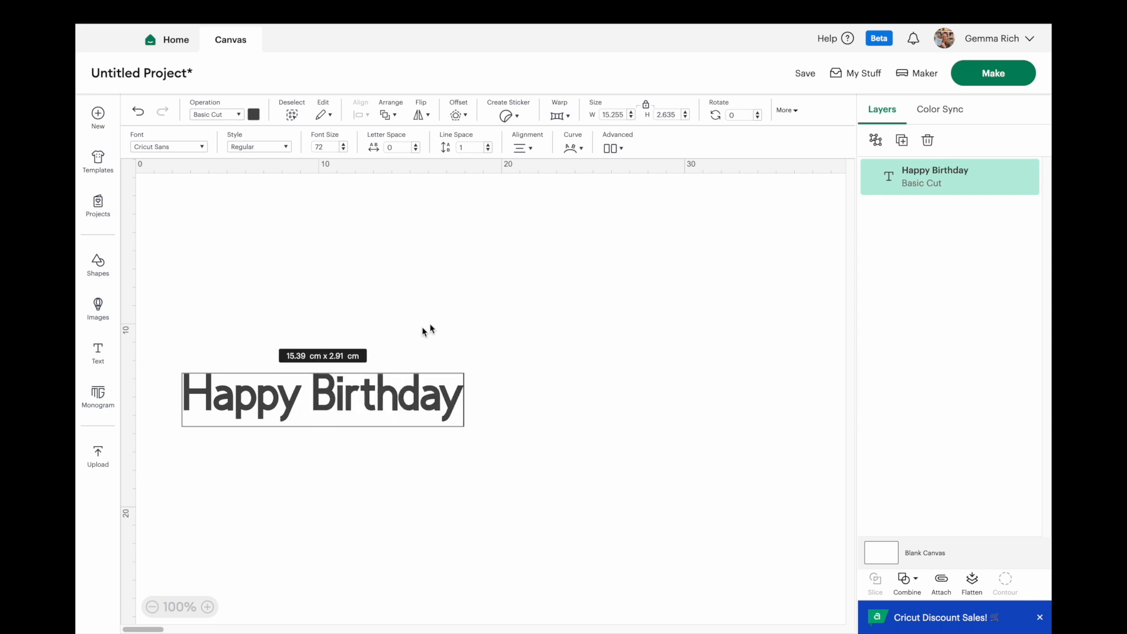
{"action": "left_click", "coordinate": [502, 282]}
Step: Change the text's font to BFC Birthday Party and move the text up and right on the canvas
{"action": "left_click", "coordinate": [187, 147]}
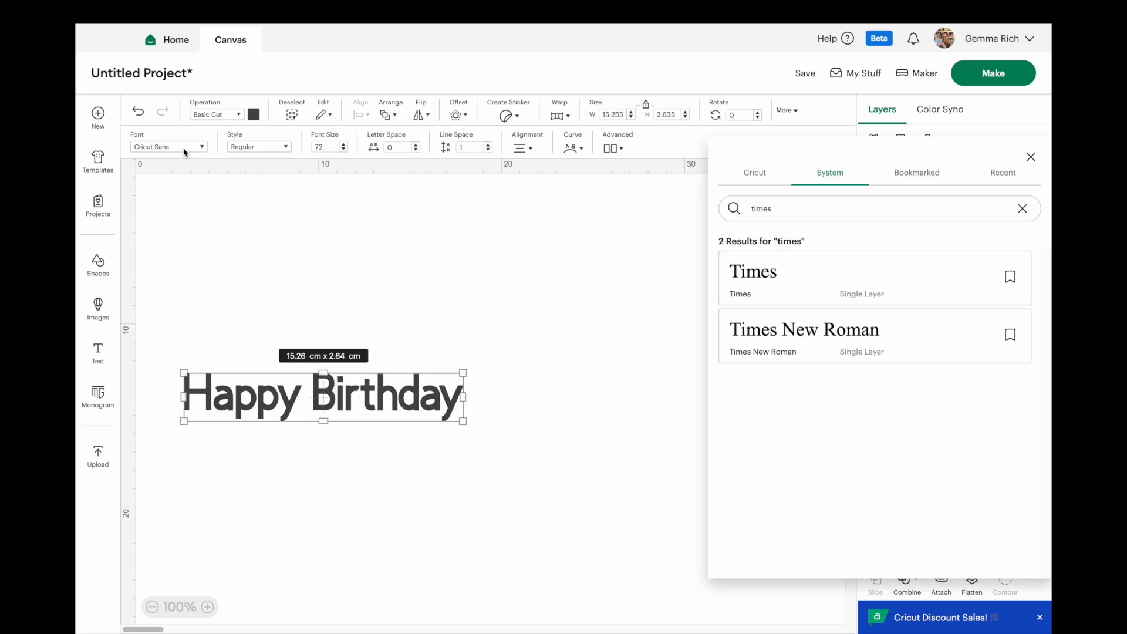
{"action": "left_click", "coordinate": [994, 177]}
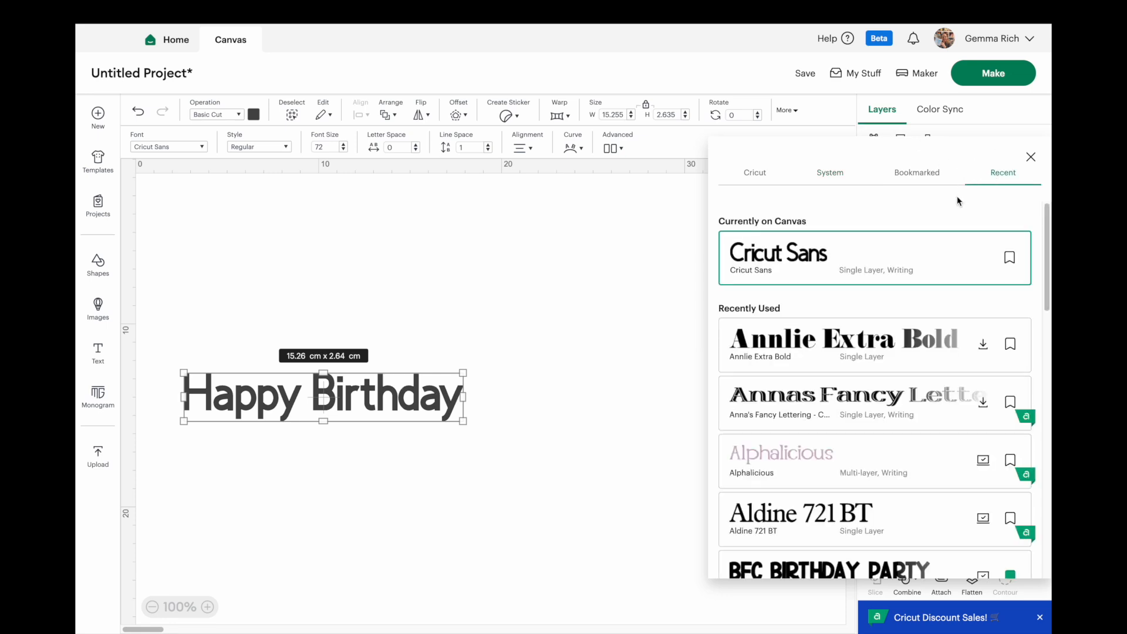
{"action": "left_click", "coordinate": [836, 568]}
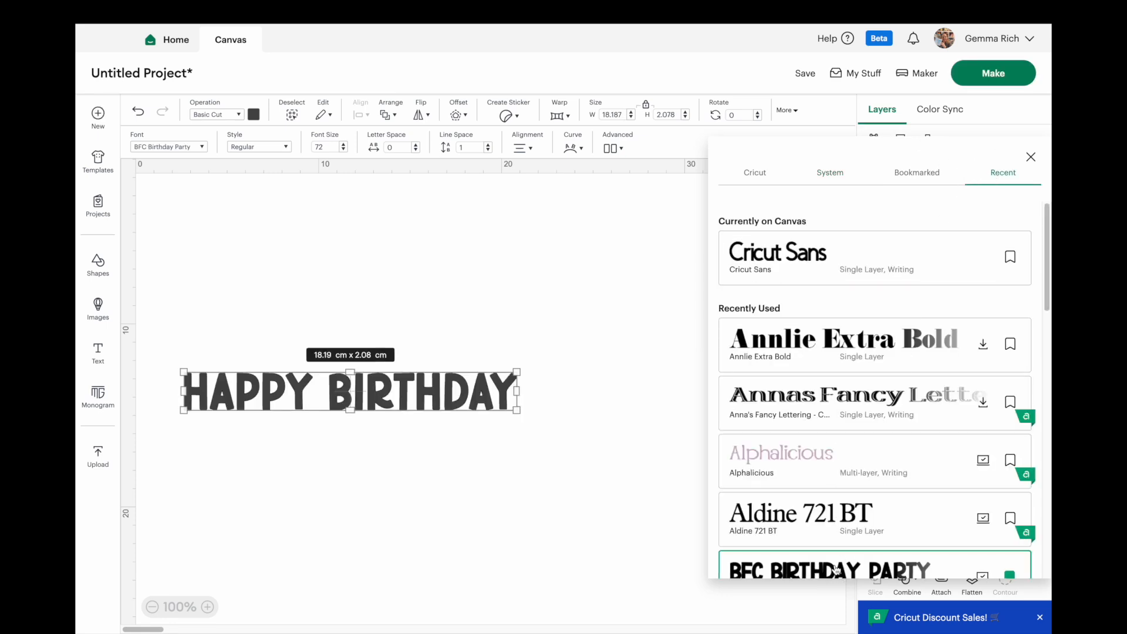
{"action": "left_click_drag", "start_coordinate": [451, 385], "coordinate": [536, 332]}
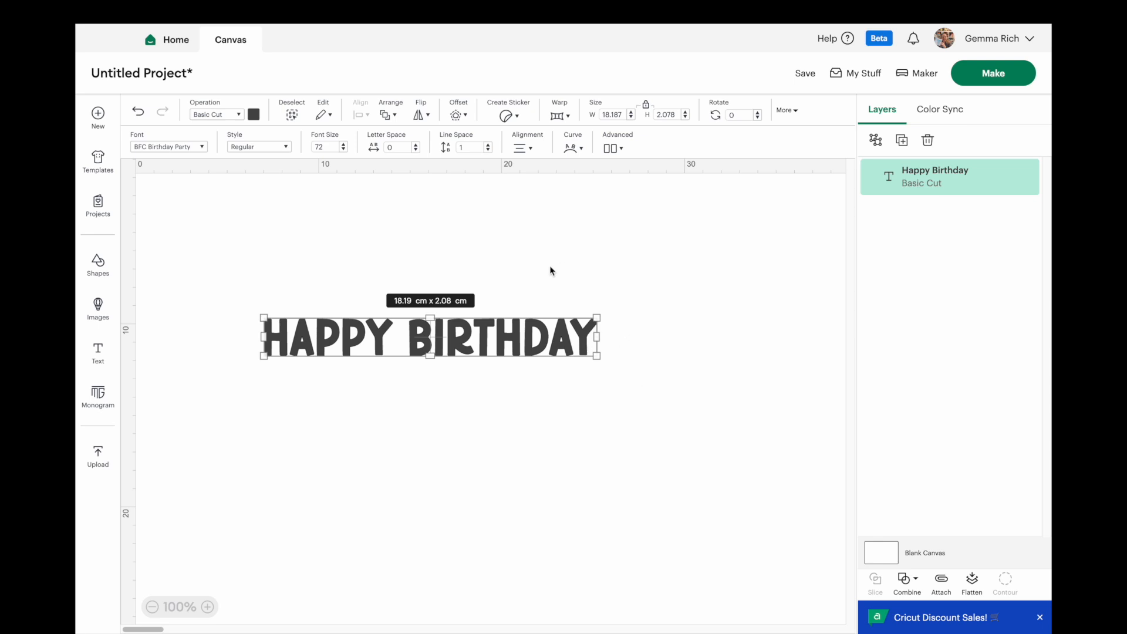
Step: Scale the Happy Birthday text to a height of 10 cm and ungroup it into individual letters
{"action": "left_click_drag", "start_coordinate": [676, 112], "coordinate": [639, 108]}
{"action": "type", "text": "10"}
{"action": "key", "text": "Return"}
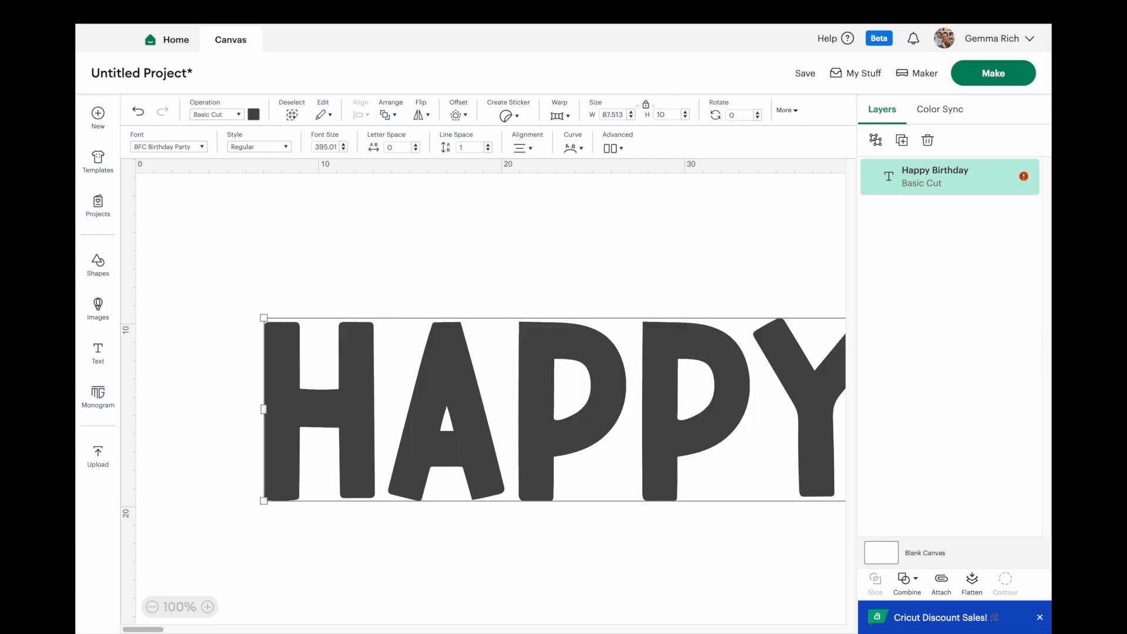
{"action": "left_click", "coordinate": [583, 191]}
{"action": "mouse_move", "coordinate": [568, 367]}
{"action": "left_mouse_down"}
{"action": "mouse_move", "coordinate": [516, 347]}
{"action": "mouse_move", "coordinate": [571, 361]}
{"action": "left_mouse_up"}
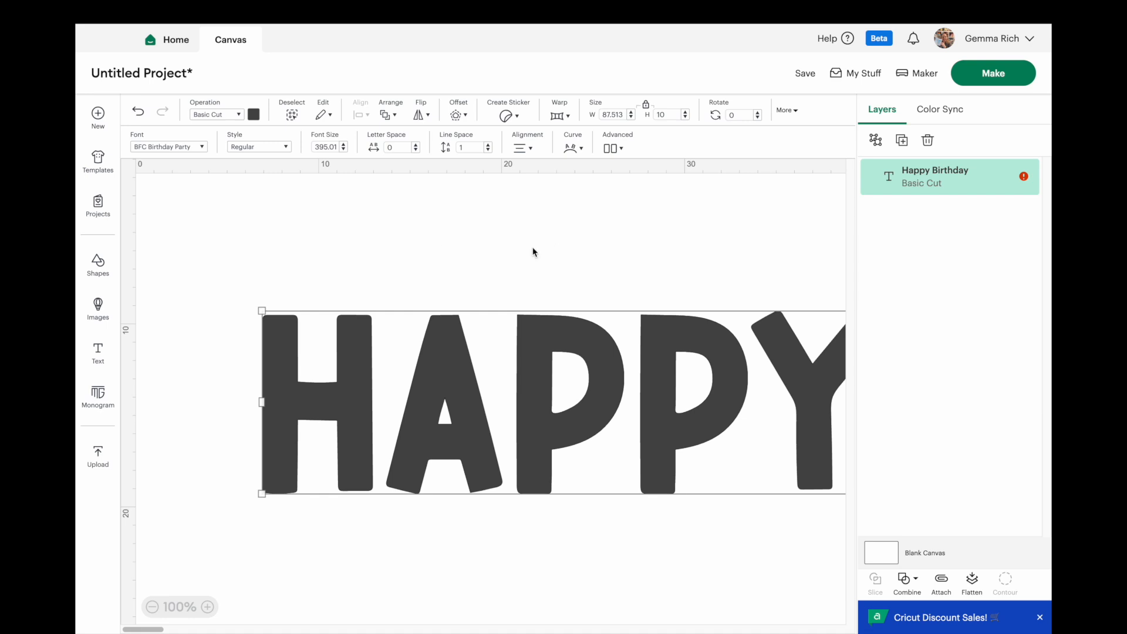
{"action": "left_click", "coordinate": [875, 139]}
{"action": "left_click", "coordinate": [624, 260]}
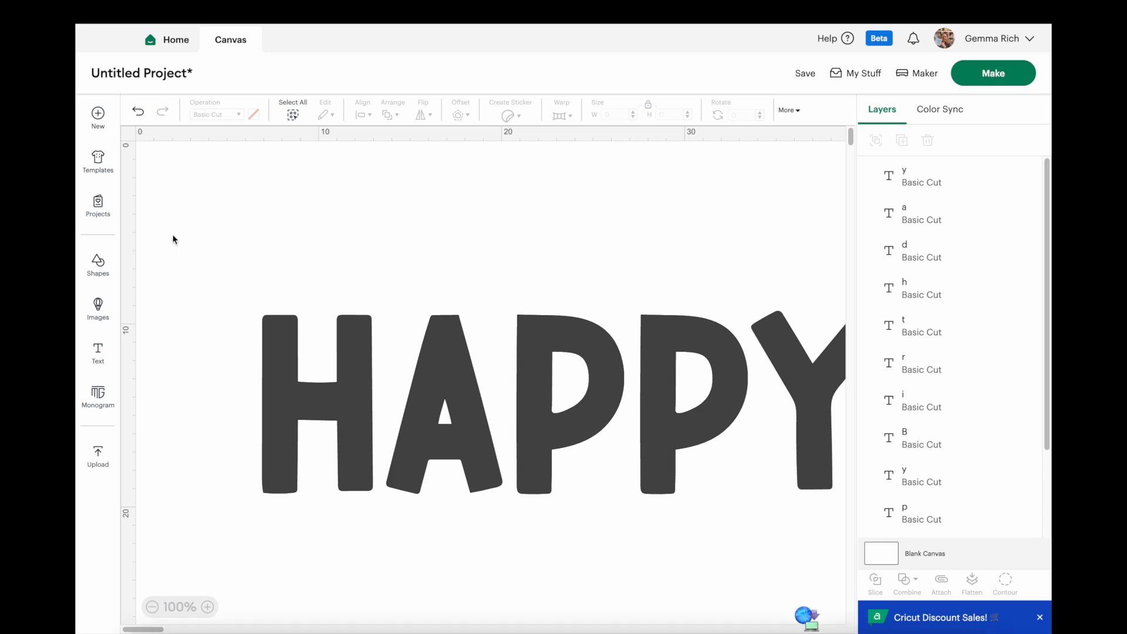
Step: Insert a circle shape and resize it to 0.5 cm wide and high
{"action": "left_click", "coordinate": [97, 264]}
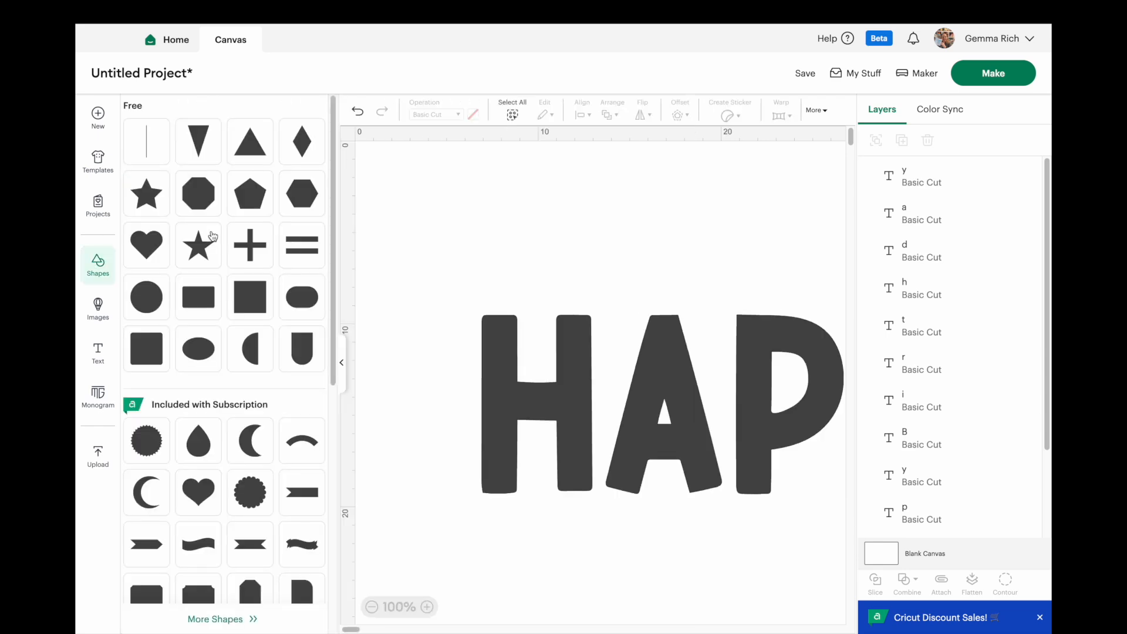
{"action": "left_click", "coordinate": [147, 302]}
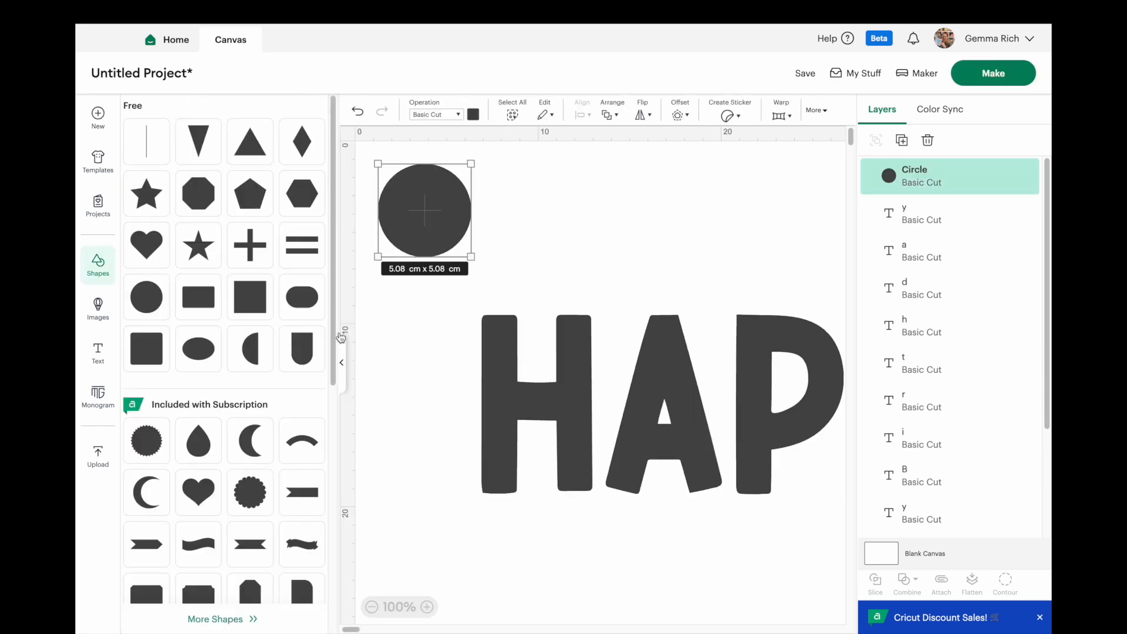
{"action": "left_click", "coordinate": [341, 362]}
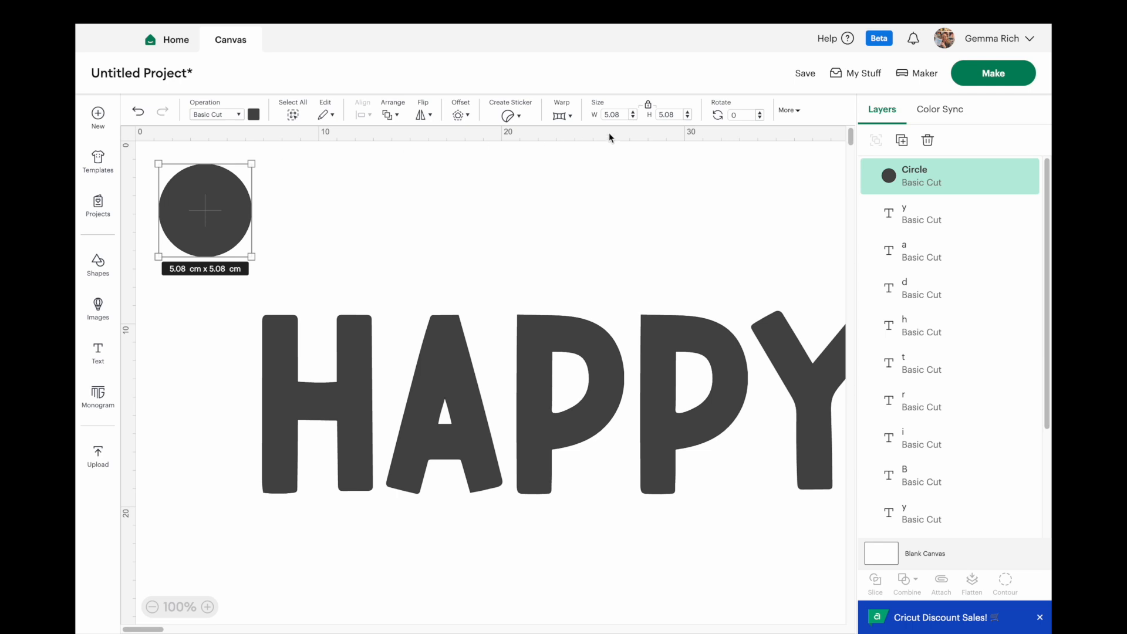
{"action": "left_click", "coordinate": [598, 115]}
{"action": "type", "text": "0.5"}
{"action": "key", "text": "Return"}
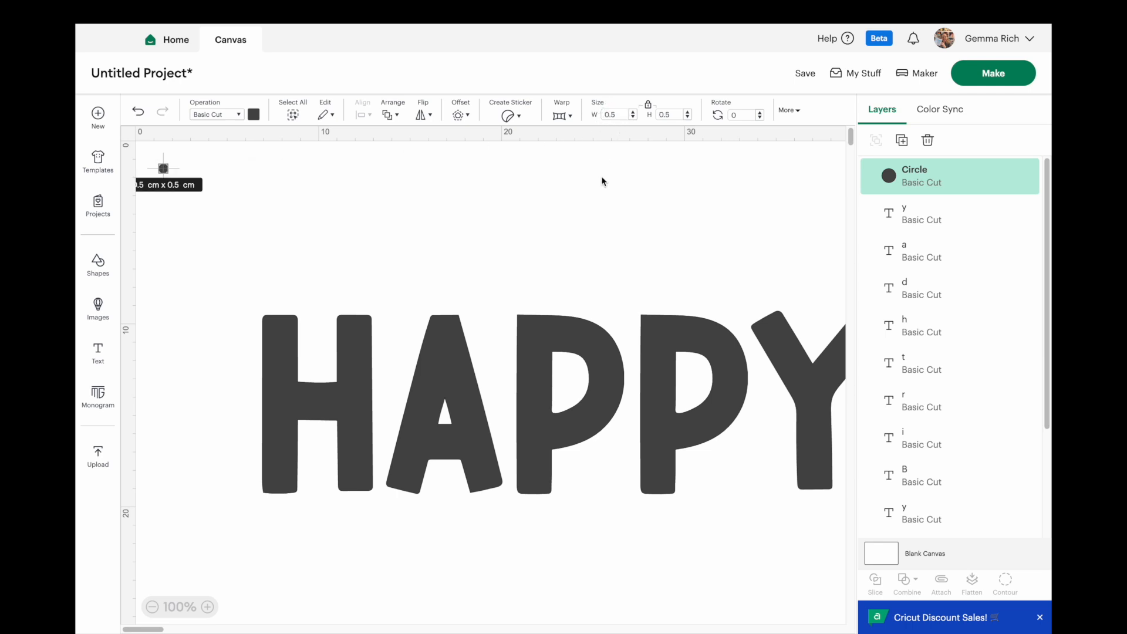
{"action": "left_click", "coordinate": [391, 180]}
Step: Move the small circle into the empty area above the letters and recolour it white
{"action": "left_click", "coordinate": [164, 169]}
{"action": "left_click_drag", "start_coordinate": [164, 169], "coordinate": [251, 194]}
{"action": "left_click", "coordinate": [254, 113]}
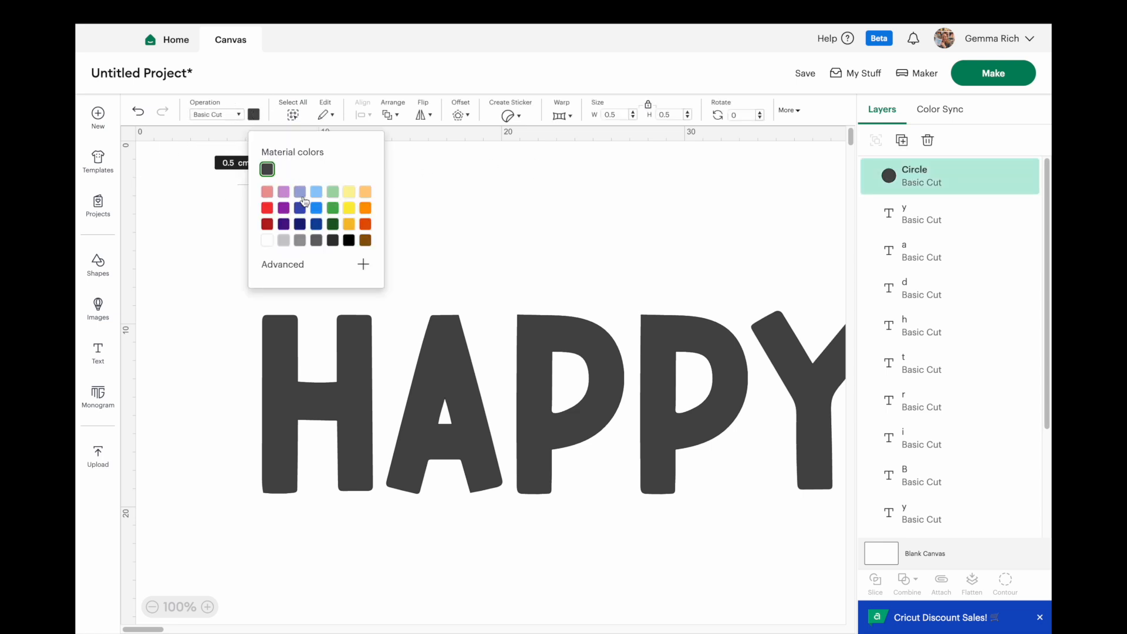
{"action": "left_click", "coordinate": [267, 240]}
Step: Place the white circle at the top of the H's left leg and a duplicate at the top of its right leg
{"action": "left_click", "coordinate": [246, 196]}
{"action": "left_click_drag", "start_coordinate": [251, 188], "coordinate": [282, 330]}
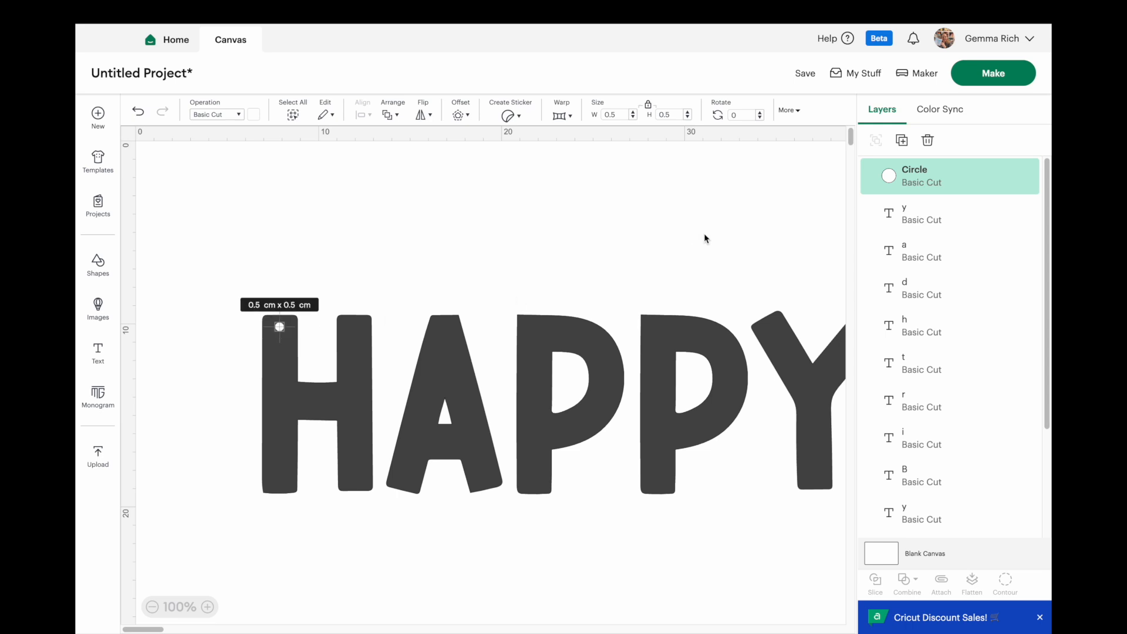
{"action": "left_click", "coordinate": [901, 140]}
{"action": "left_click_drag", "start_coordinate": [303, 352], "coordinate": [356, 331]}
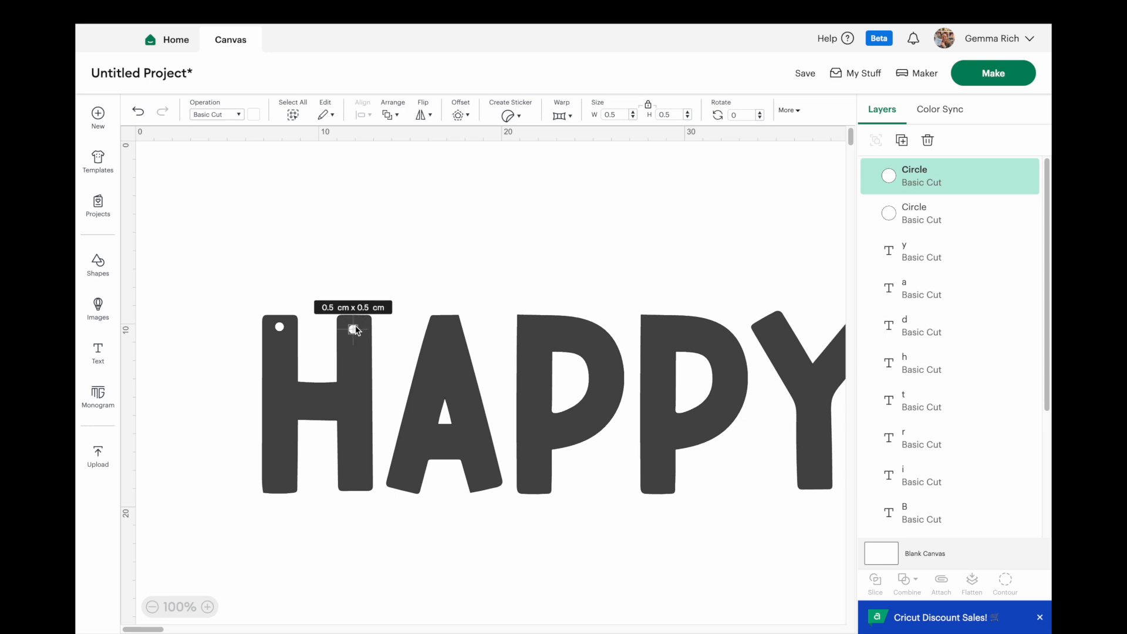
{"action": "mouse_move", "coordinate": [244, 268]}
{"action": "left_mouse_down"}
{"action": "mouse_move", "coordinate": [329, 276]}
{"action": "mouse_move", "coordinate": [368, 344]}
{"action": "left_mouse_up"}
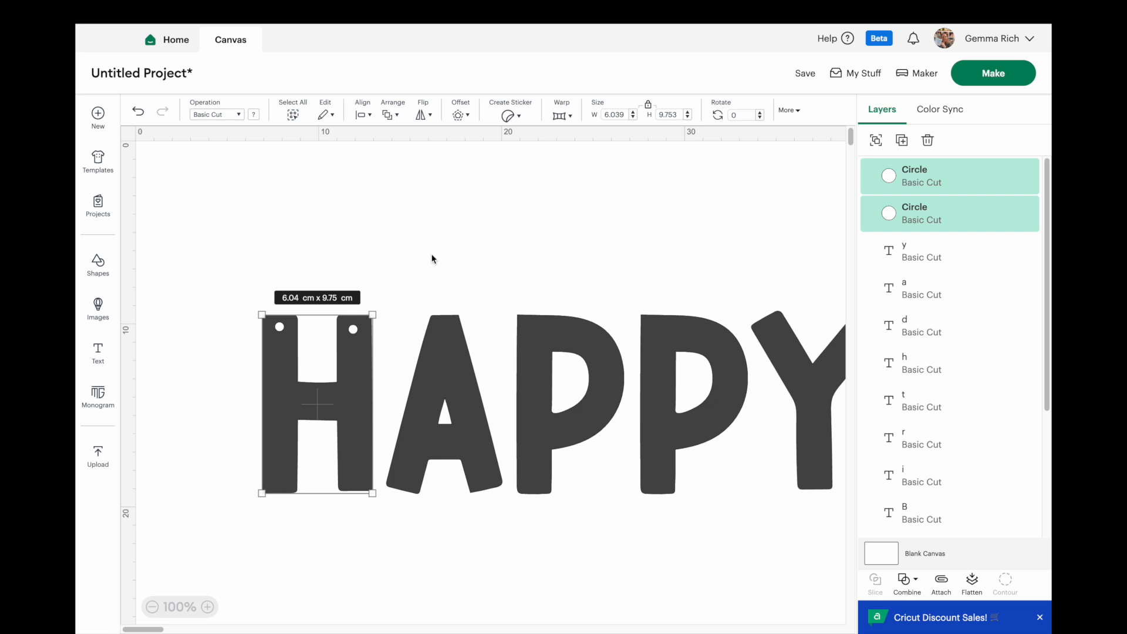
{"action": "left_click", "coordinate": [371, 236]}
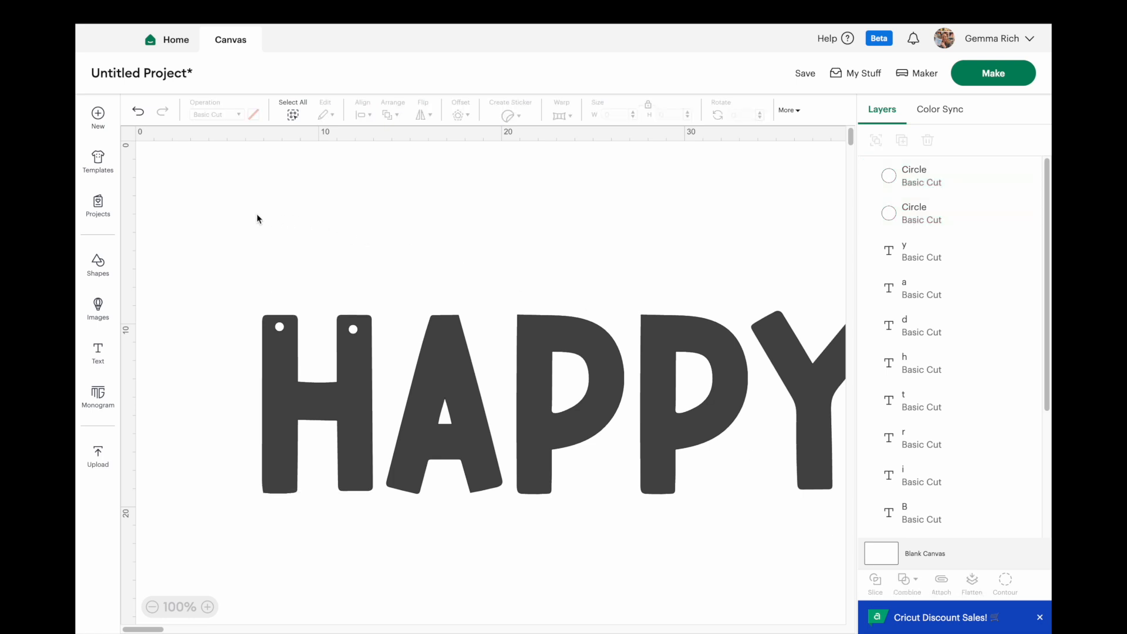
{"action": "left_click_drag", "start_coordinate": [228, 289], "coordinate": [365, 351]}
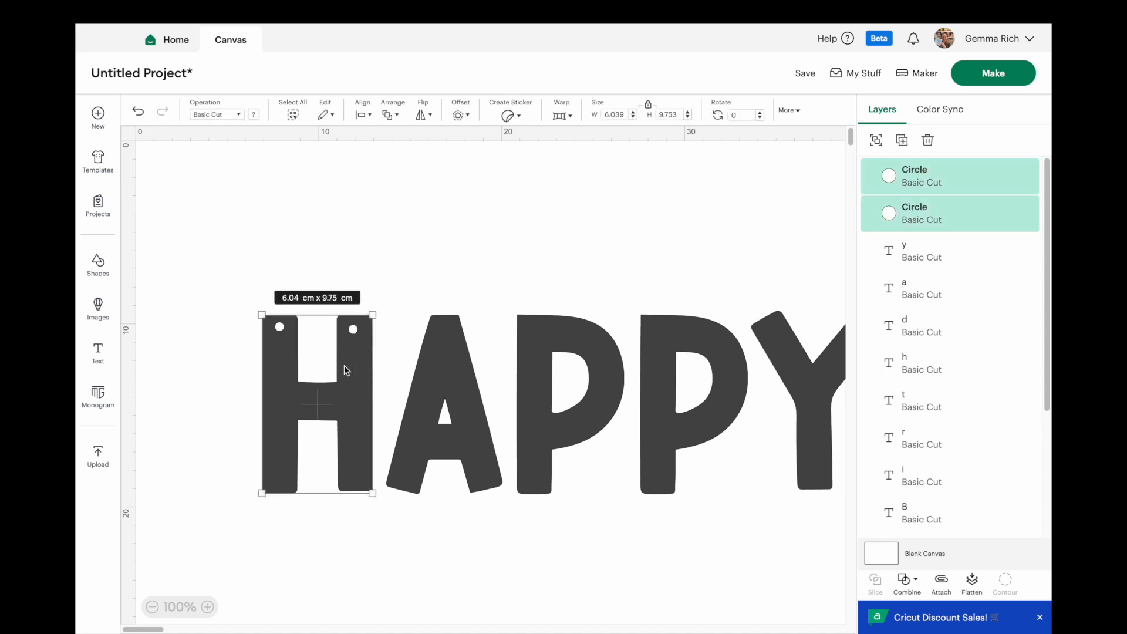
{"action": "scroll", "coordinate": [967, 387], "scroll_direction": "down", "scroll_amount": 5}
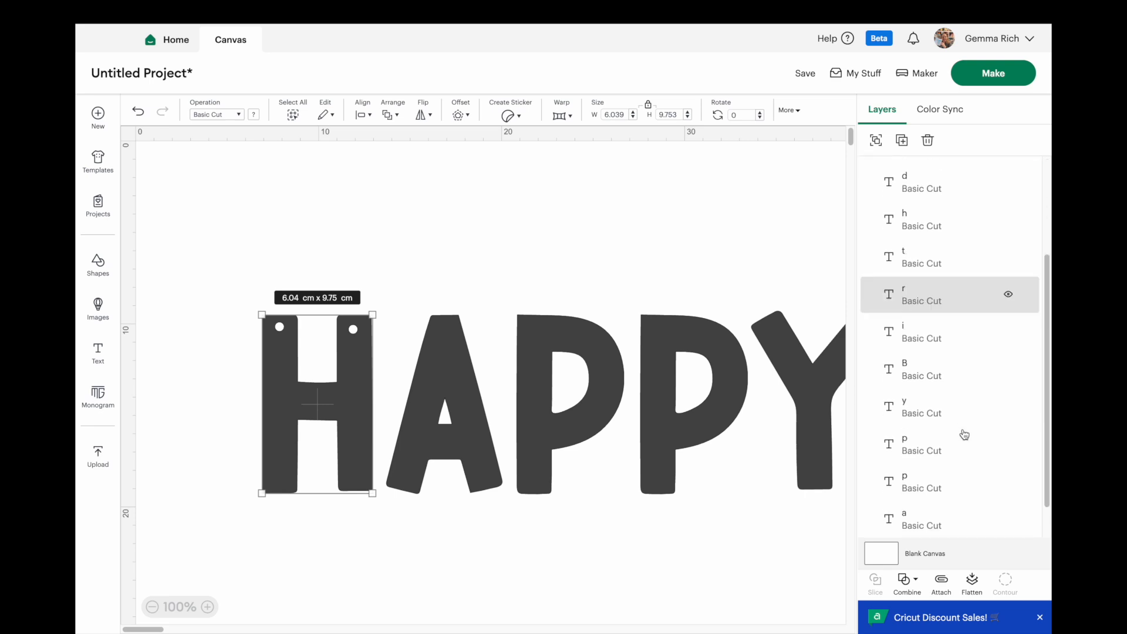
{"action": "scroll", "coordinate": [939, 464], "scroll_direction": "up", "scroll_amount": 5}
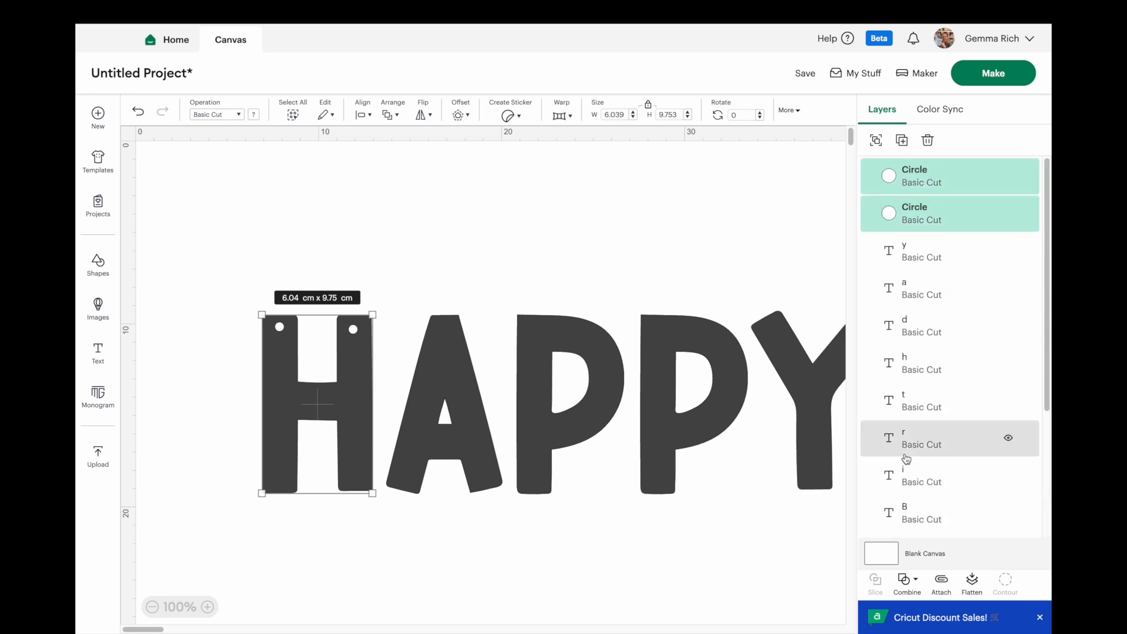
{"action": "left_click", "coordinate": [482, 243]}
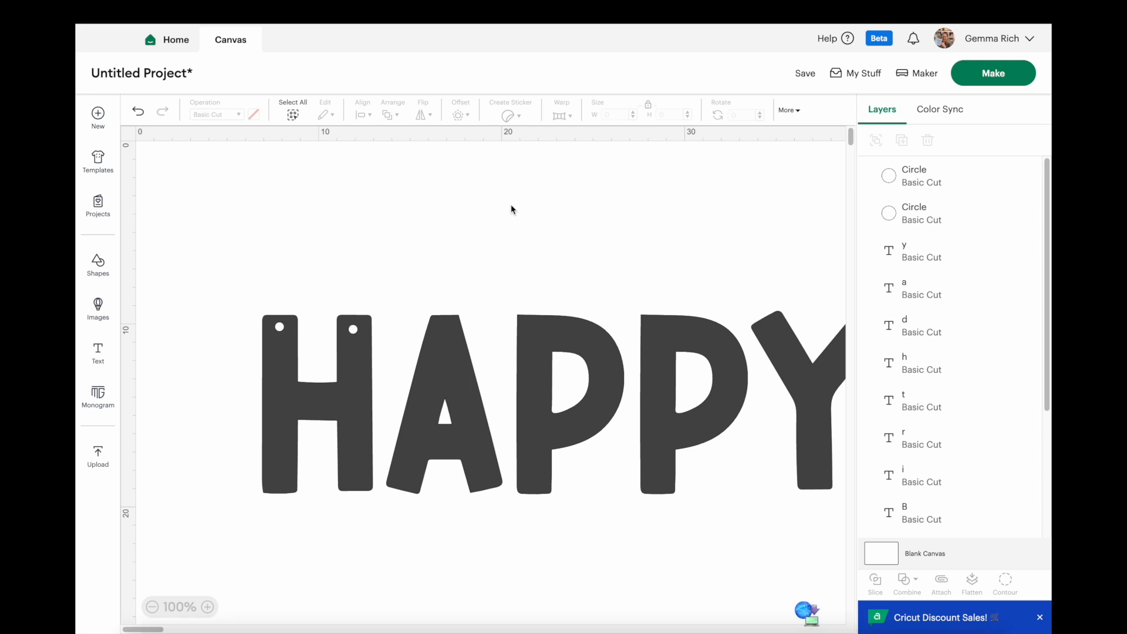
{"action": "left_click_drag", "start_coordinate": [285, 302], "coordinate": [238, 346]}
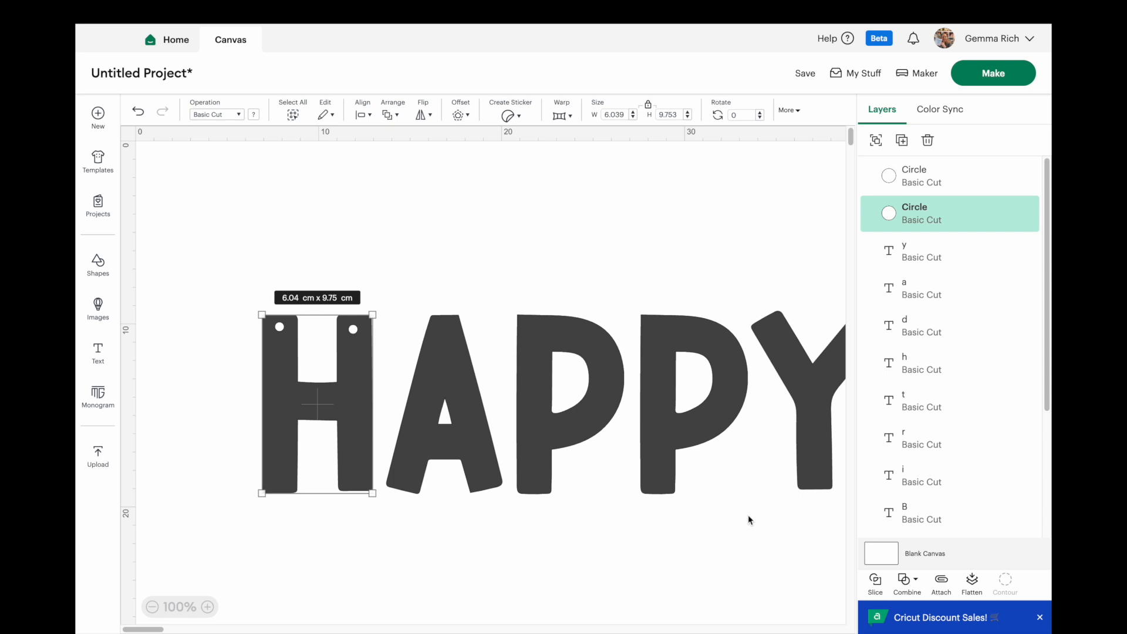
{"action": "left_click", "coordinate": [356, 243]}
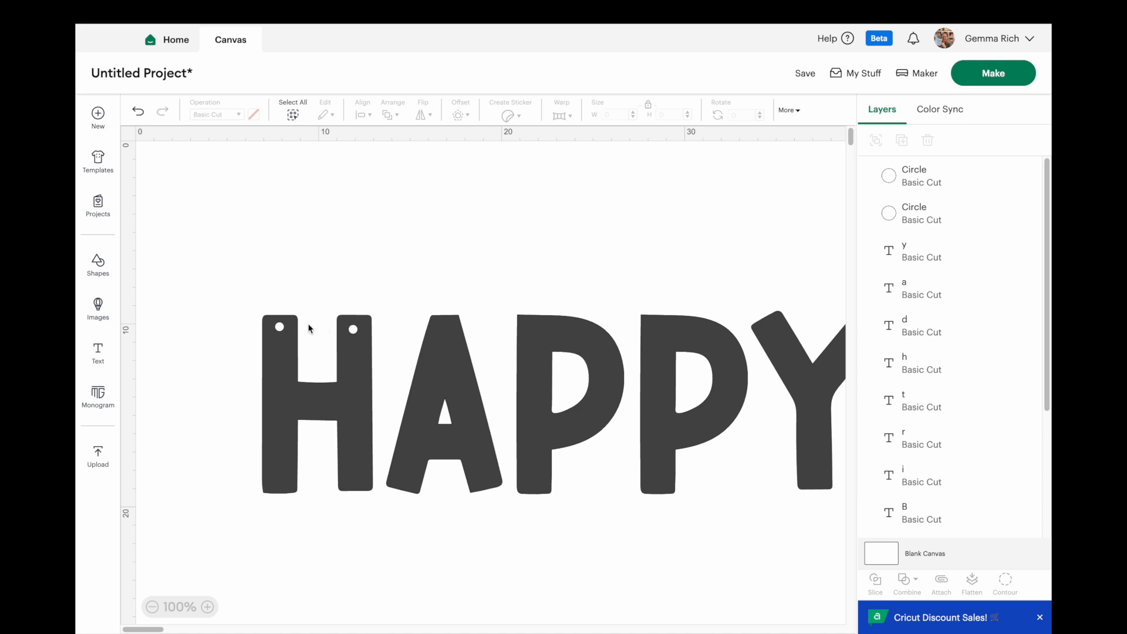
Step: Align the two white circles on the letter H by their top edges
{"action": "left_click", "coordinate": [280, 329]}
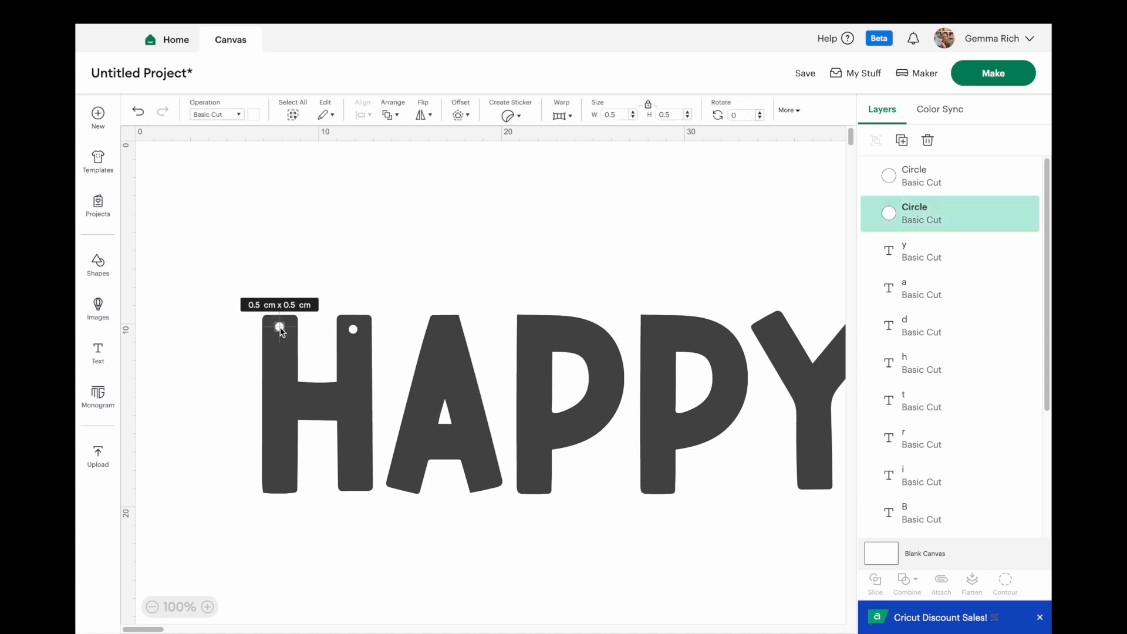
{"action": "left_click", "coordinate": [353, 331], "text": "shift"}
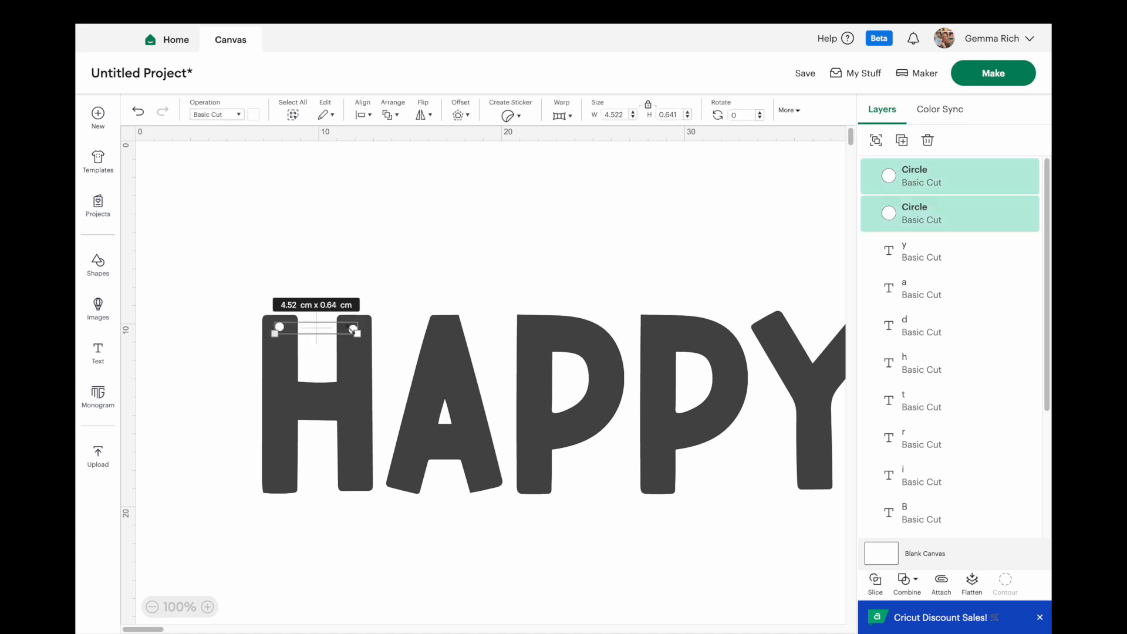
{"action": "left_click", "coordinate": [369, 117]}
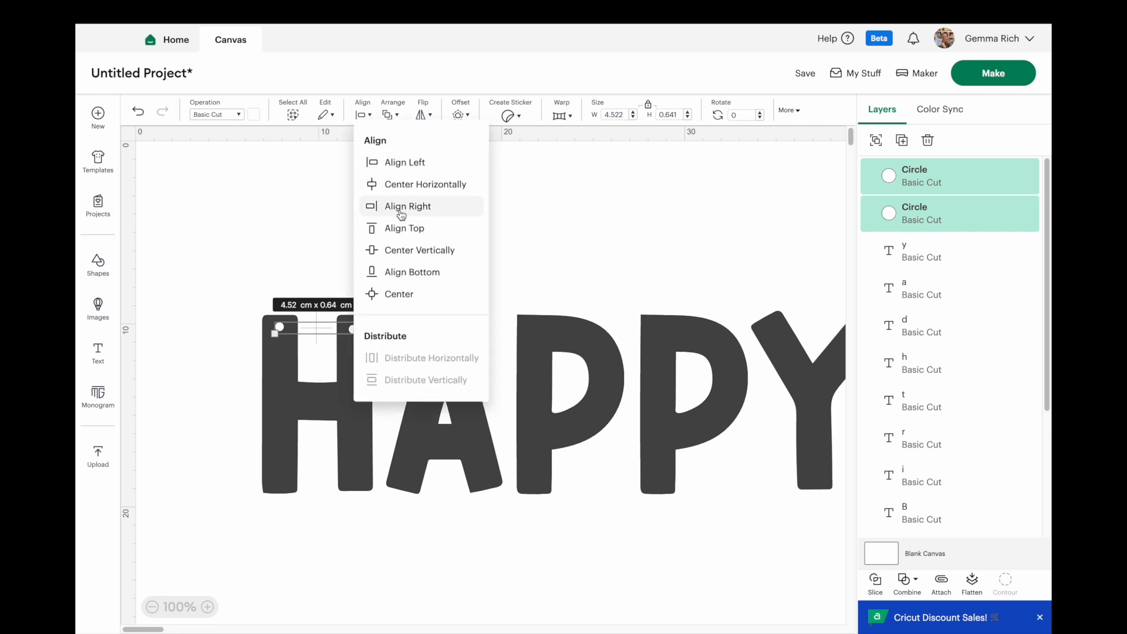
{"action": "left_click", "coordinate": [401, 228]}
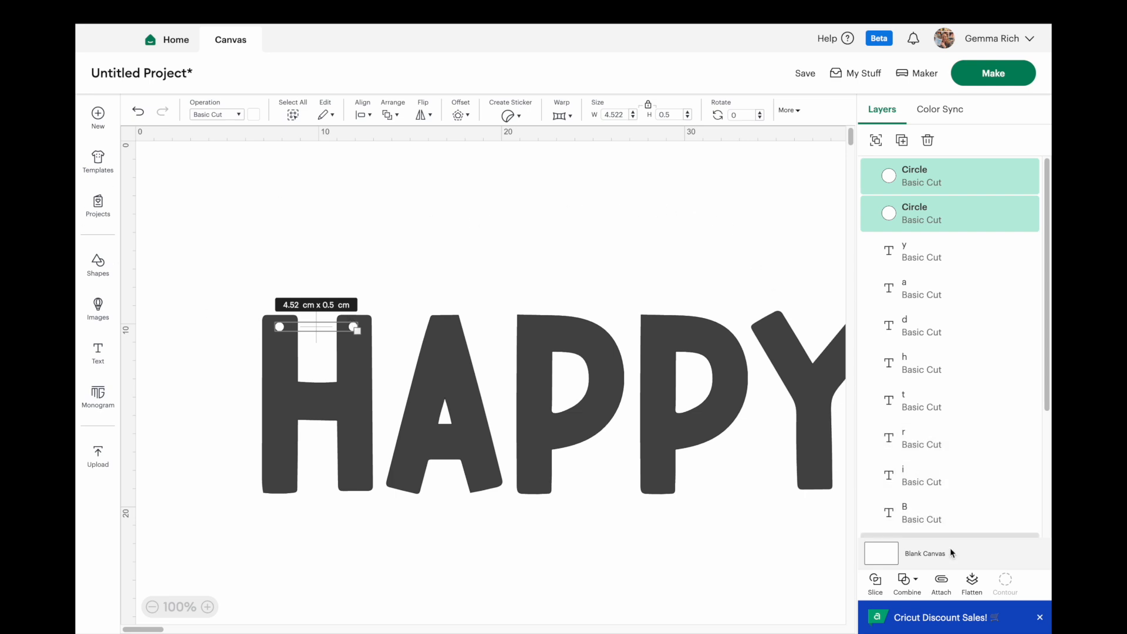
Step: Weld the two aligned circles into a single shape
{"action": "left_click", "coordinate": [908, 587]}
{"action": "left_click", "coordinate": [938, 458]}
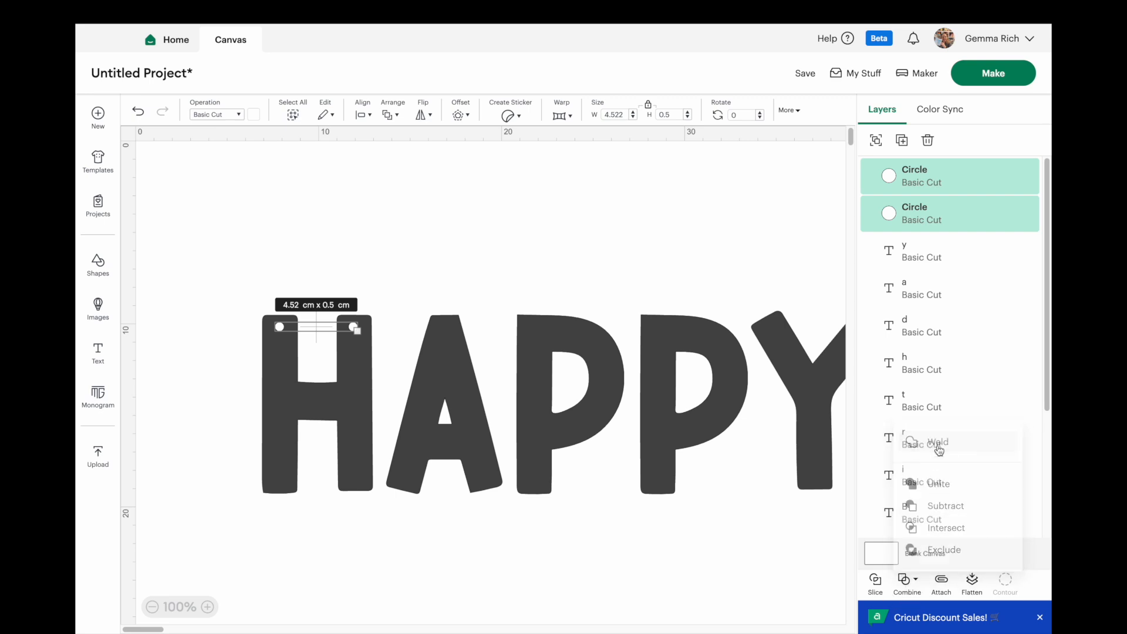
{"action": "left_click", "coordinate": [281, 333]}
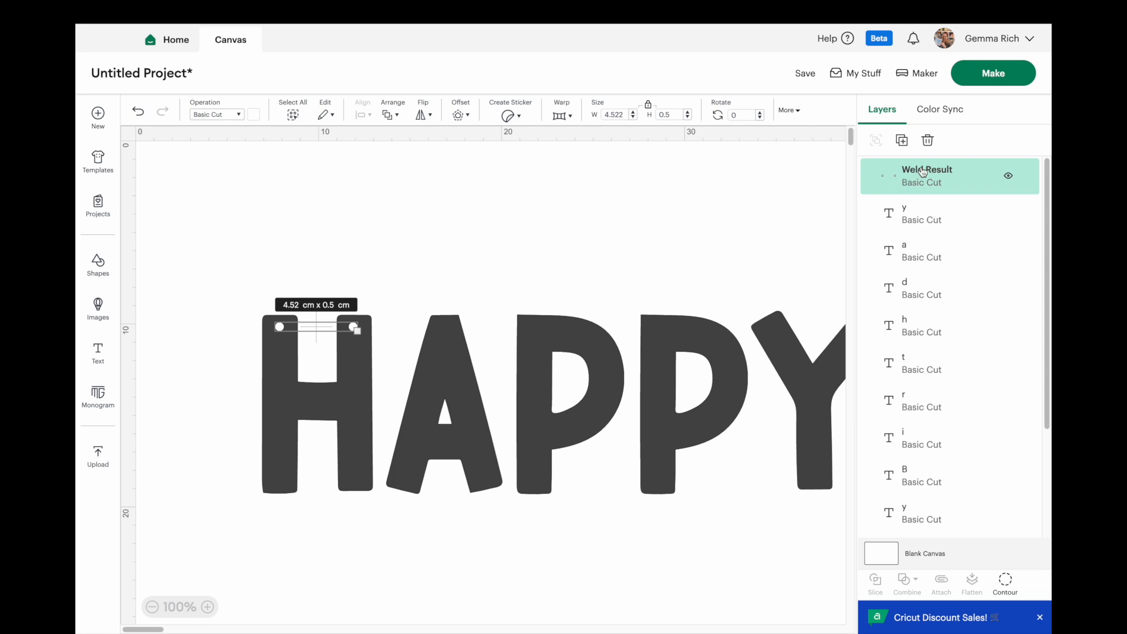
Step: Slice the welded circles out of the letter H and move both leftover circle pieces into the empty area above it
{"action": "left_click_drag", "start_coordinate": [250, 284], "coordinate": [370, 340]}
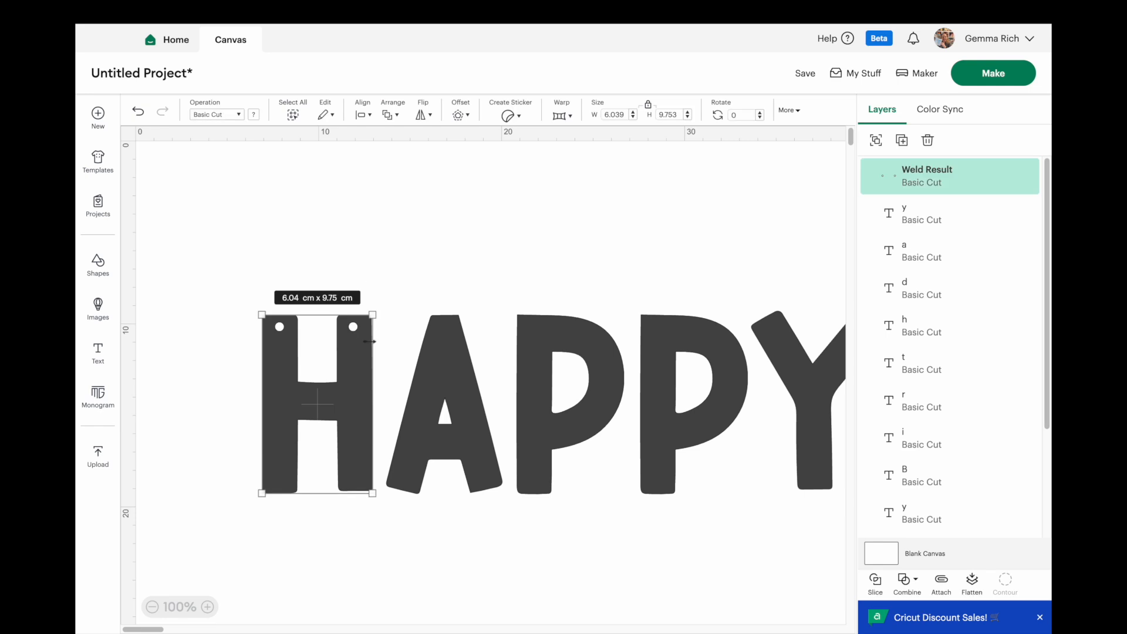
{"action": "left_click", "coordinate": [875, 581]}
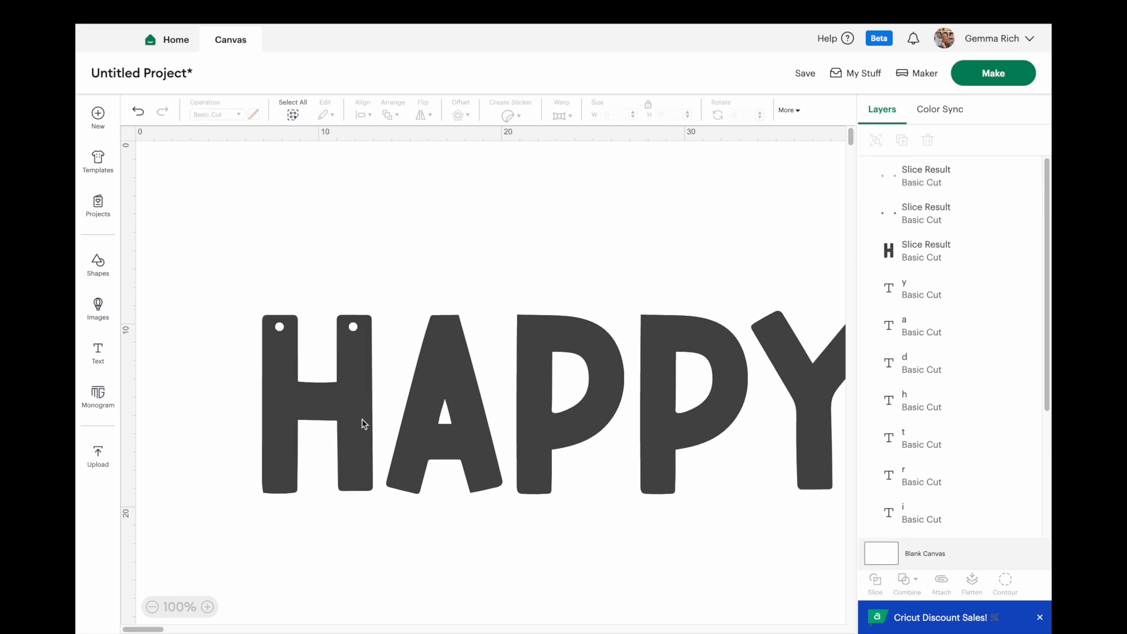
{"action": "left_click", "coordinate": [353, 327]}
{"action": "left_click_drag", "start_coordinate": [355, 330], "coordinate": [341, 169]}
{"action": "left_click", "coordinate": [356, 327]}
{"action": "left_click_drag", "start_coordinate": [356, 327], "coordinate": [341, 197]}
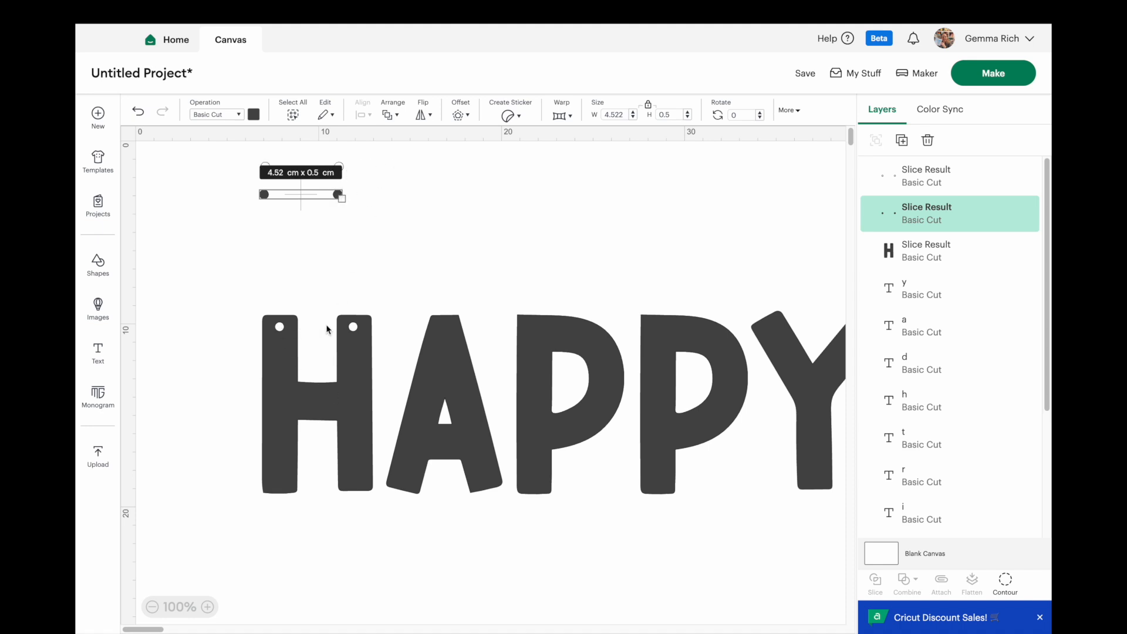
{"action": "left_click_drag", "start_coordinate": [332, 387], "coordinate": [314, 370]}
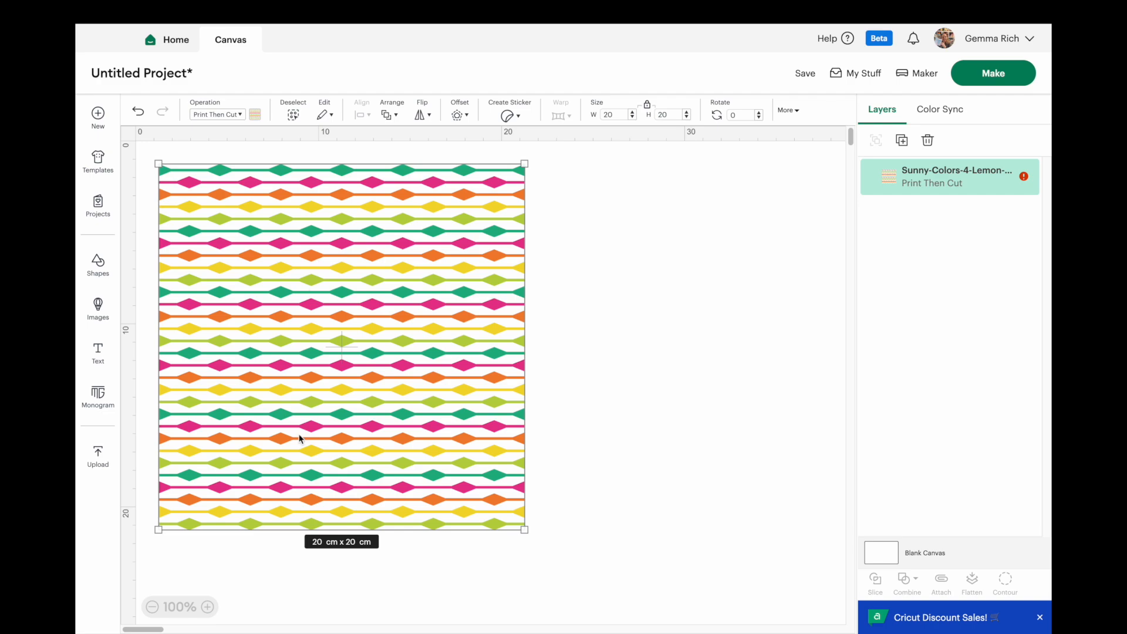
Step: Shift the 20 cm square pattern image slightly to the right on the canvas
{"action": "left_click", "coordinate": [171, 615]}
{"action": "mouse_move", "coordinate": [404, 287]}
{"action": "left_mouse_down"}
{"action": "mouse_move", "coordinate": [489, 291]}
{"action": "mouse_move", "coordinate": [423, 285]}
{"action": "left_mouse_up"}
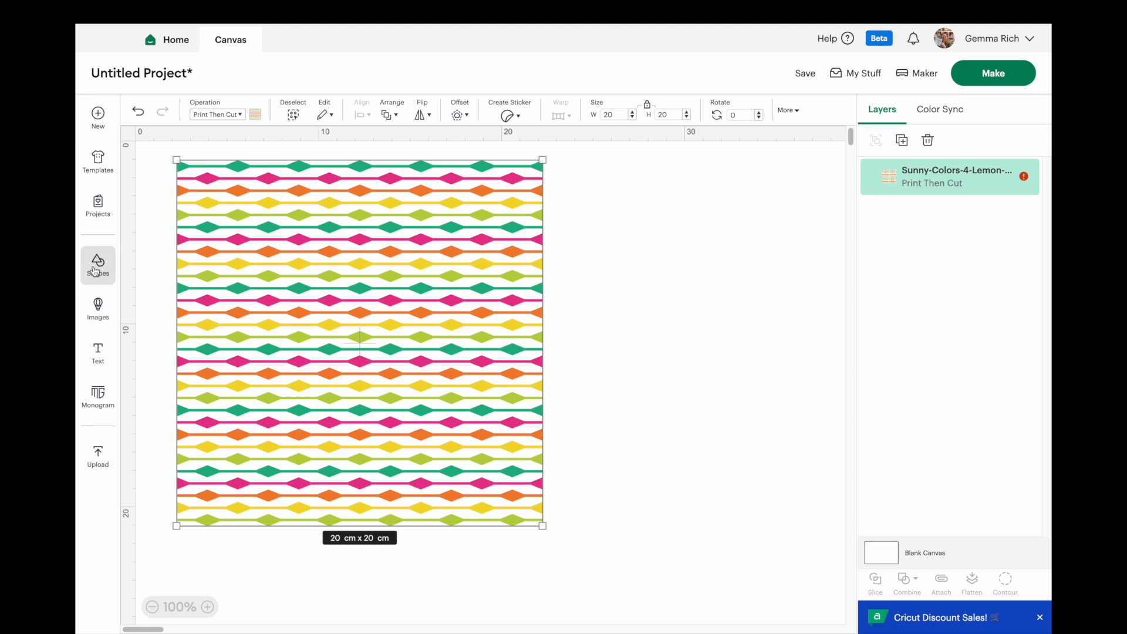
Step: Insert a star shape over the upper-left part of the striped pattern and enlarge it slightly
{"action": "left_click", "coordinate": [94, 271]}
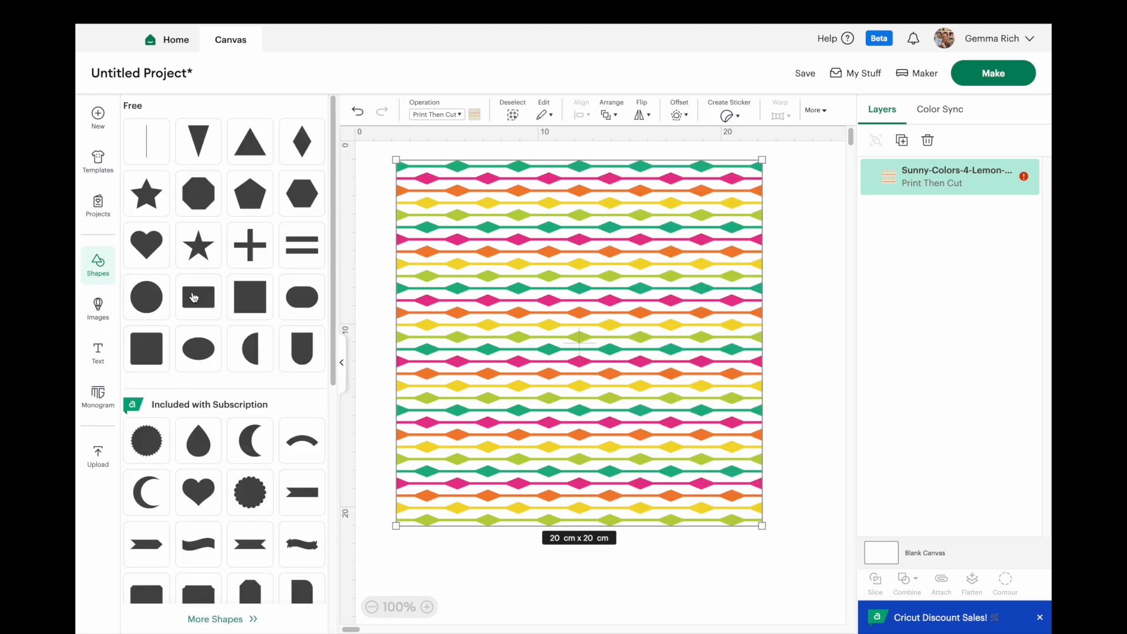
{"action": "left_click", "coordinate": [151, 197]}
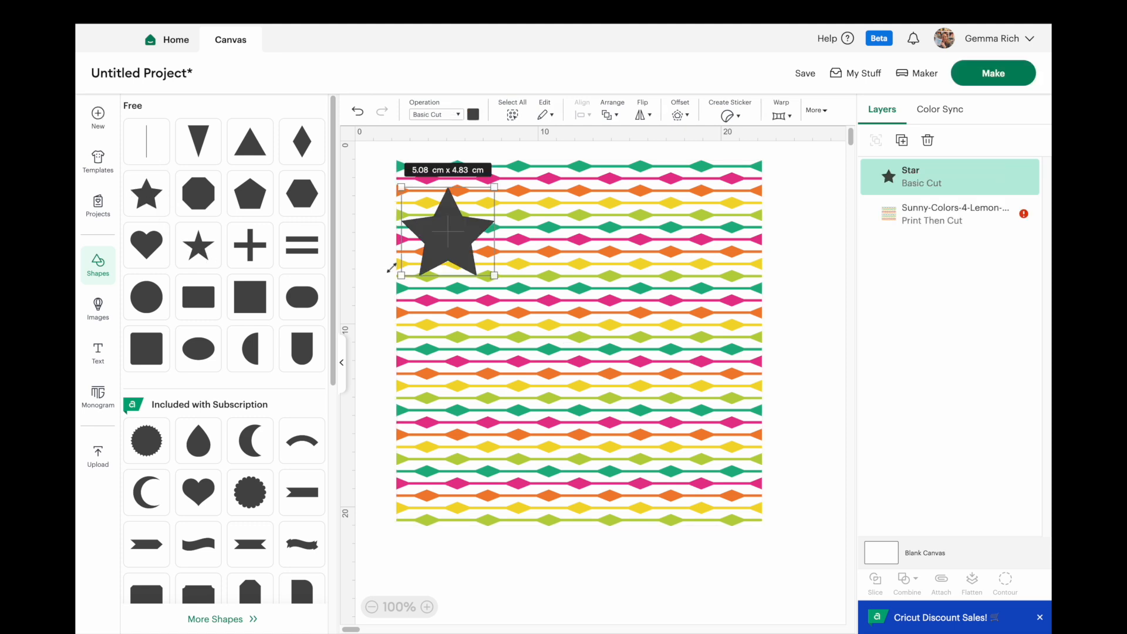
{"action": "left_click", "coordinate": [344, 364]}
{"action": "left_click_drag", "start_coordinate": [276, 278], "coordinate": [279, 287]}
{"action": "left_click_drag", "start_coordinate": [242, 246], "coordinate": [350, 240]}
Step: Duplicate the large star as a smaller one about 3.52 x 3.35 cm beside it, and place another copy of that size below
{"action": "left_click", "coordinate": [901, 139]}
{"action": "left_click_drag", "start_coordinate": [398, 282], "coordinate": [318, 220]}
{"action": "left_click", "coordinate": [901, 140]}
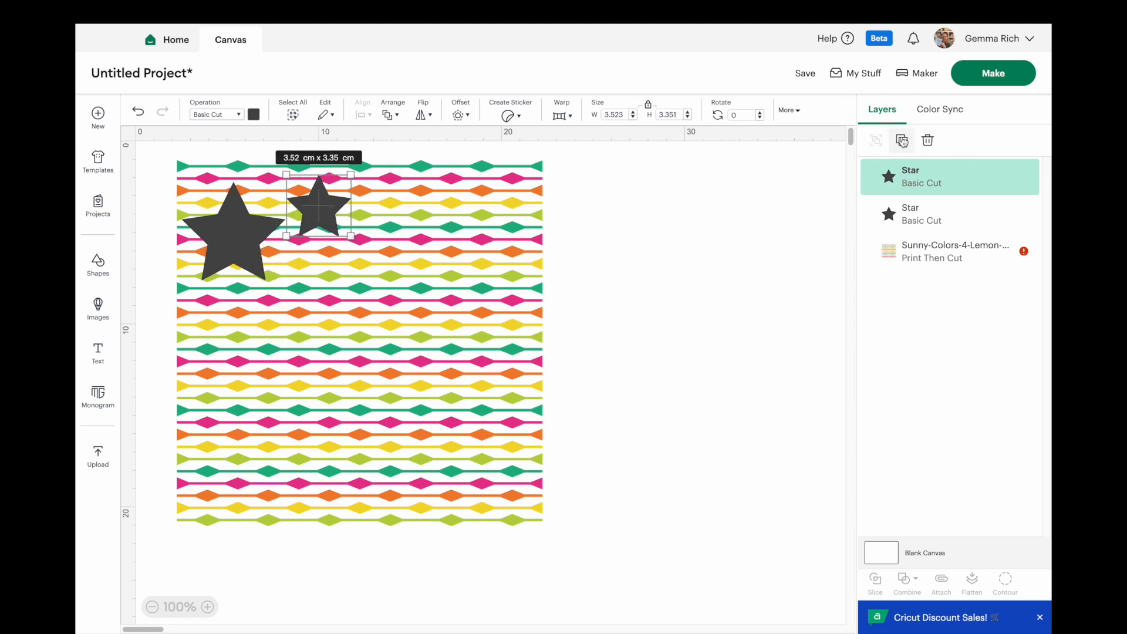
{"action": "left_click_drag", "start_coordinate": [342, 236], "coordinate": [314, 280]}
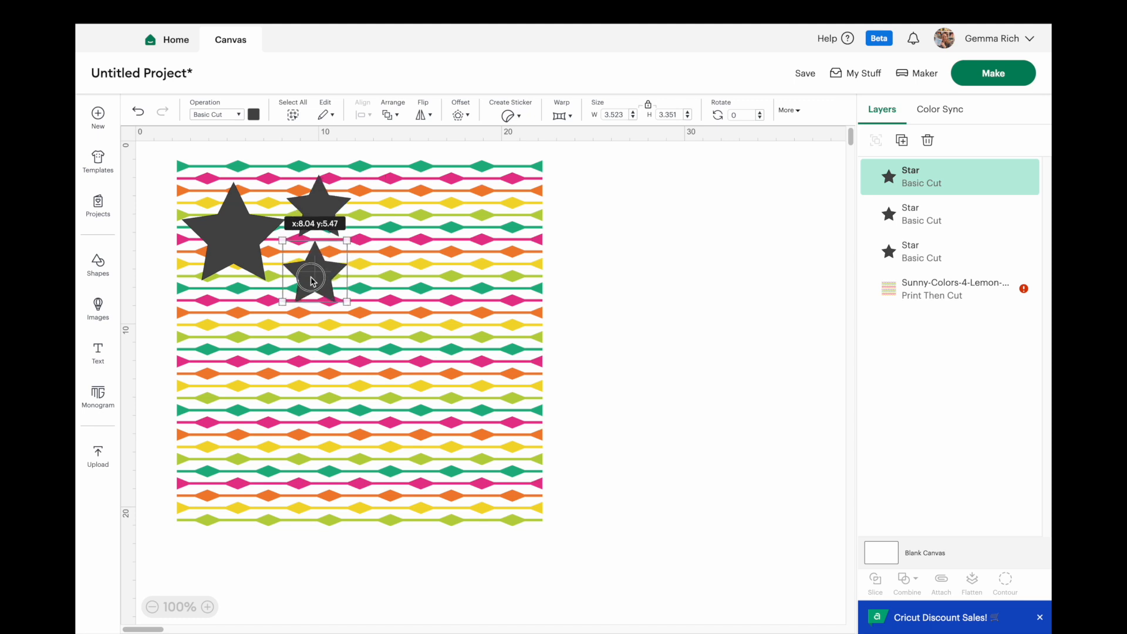
Step: Add another copy of the medium star to the right of the upper one and shrink it to about 2.52 x 2.4 cm
{"action": "left_click", "coordinate": [901, 140]}
{"action": "left_click_drag", "start_coordinate": [368, 300], "coordinate": [424, 213]}
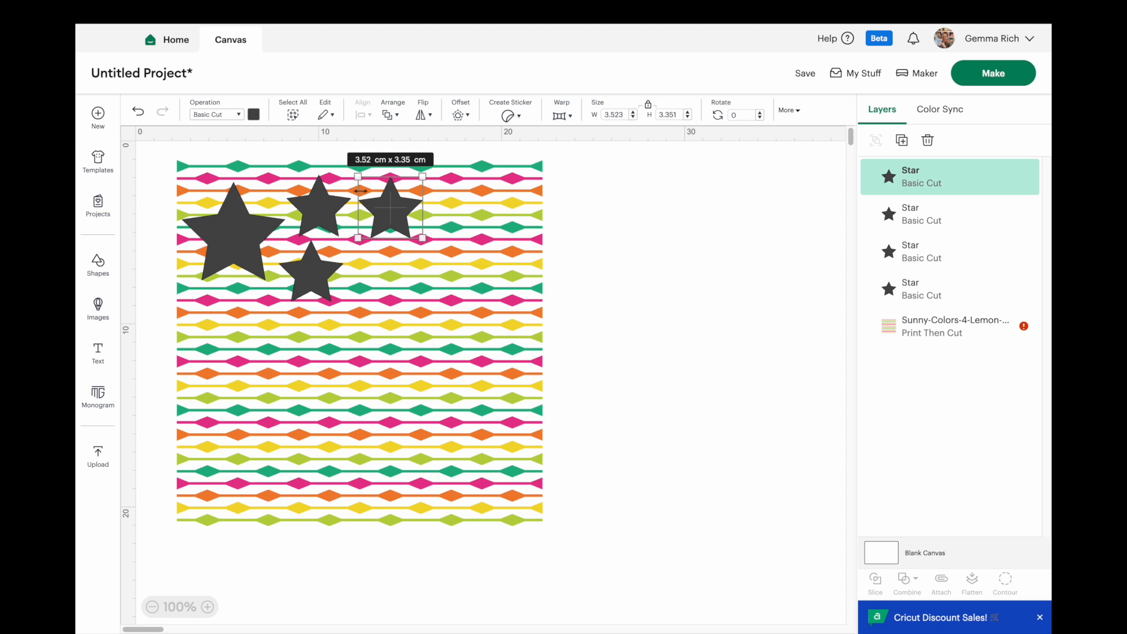
{"action": "left_click_drag", "start_coordinate": [361, 176], "coordinate": [376, 197]}
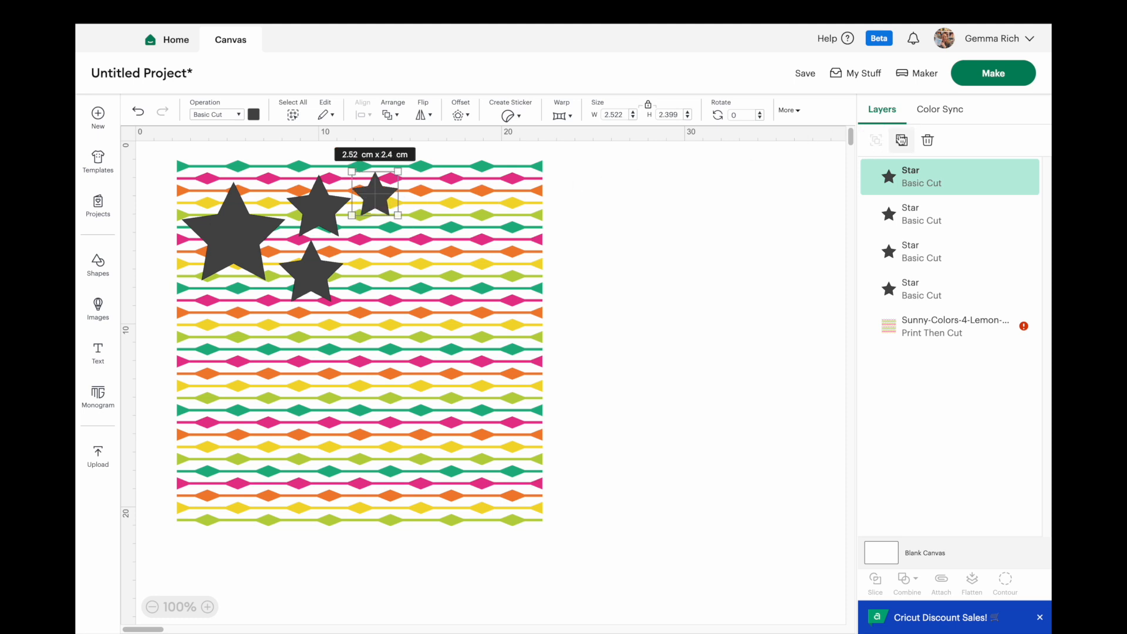
Step: Duplicate the smallest star three times and arrange the copies around it as the tail of the star cluster
{"action": "left_click", "coordinate": [901, 140]}
{"action": "left_click_drag", "start_coordinate": [399, 226], "coordinate": [373, 255]}
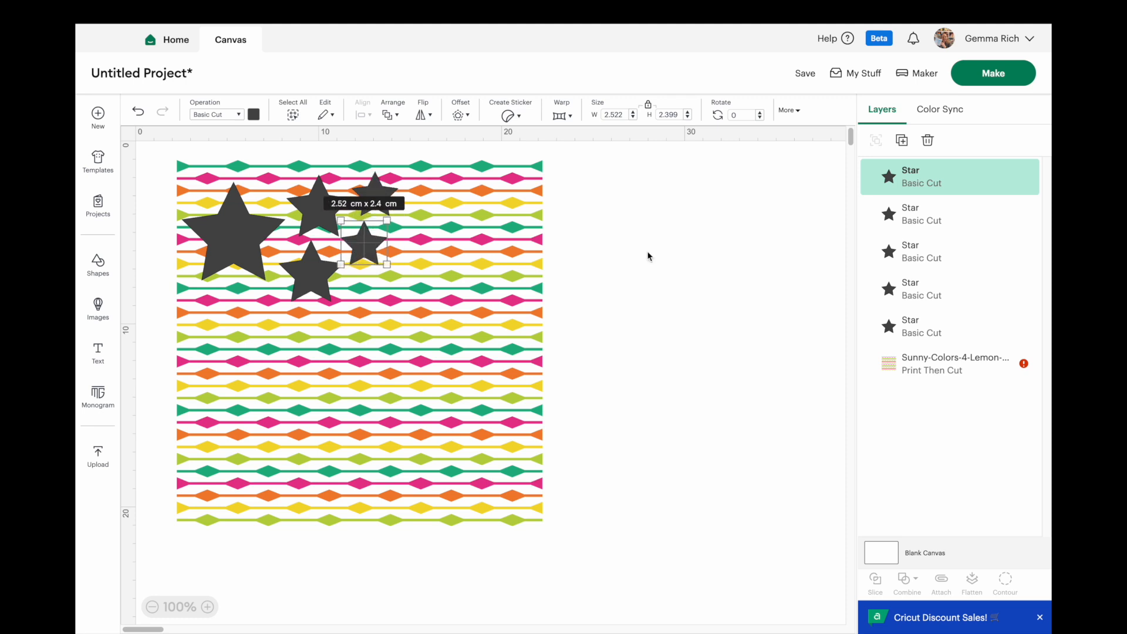
{"action": "left_click", "coordinate": [902, 140]}
{"action": "left_click_drag", "start_coordinate": [388, 269], "coordinate": [416, 224]}
{"action": "left_click", "coordinate": [901, 140]}
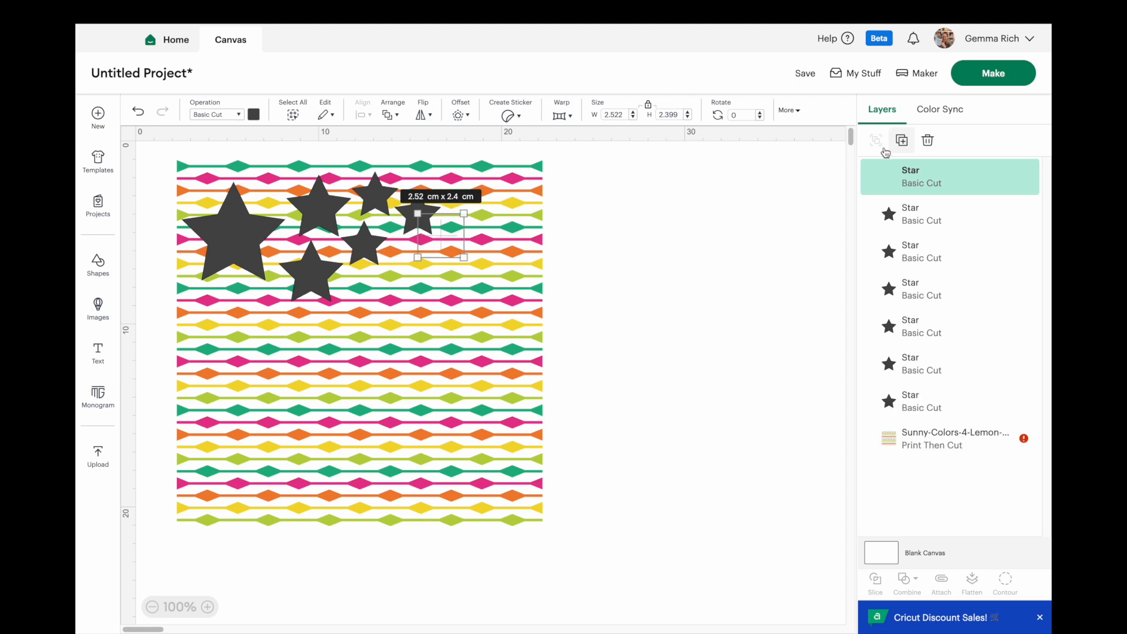
{"action": "left_click_drag", "start_coordinate": [452, 242], "coordinate": [422, 266]}
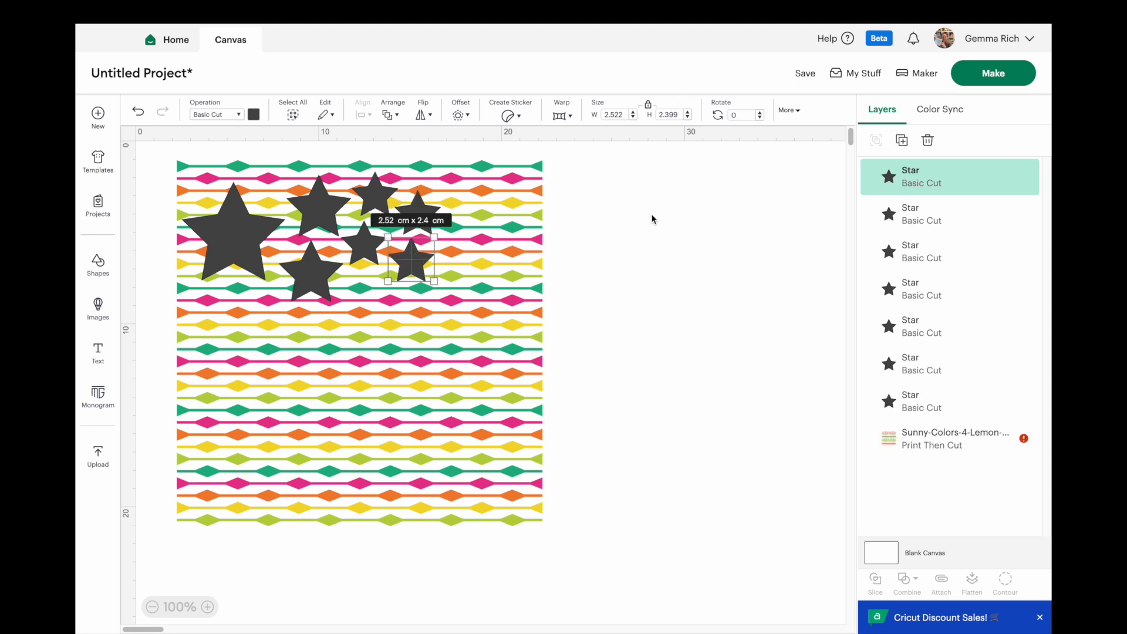
Step: Weld all seven stars into a single shape
{"action": "left_click", "coordinate": [881, 215], "text": "shift"}
{"action": "left_click", "coordinate": [882, 254], "text": "shift"}
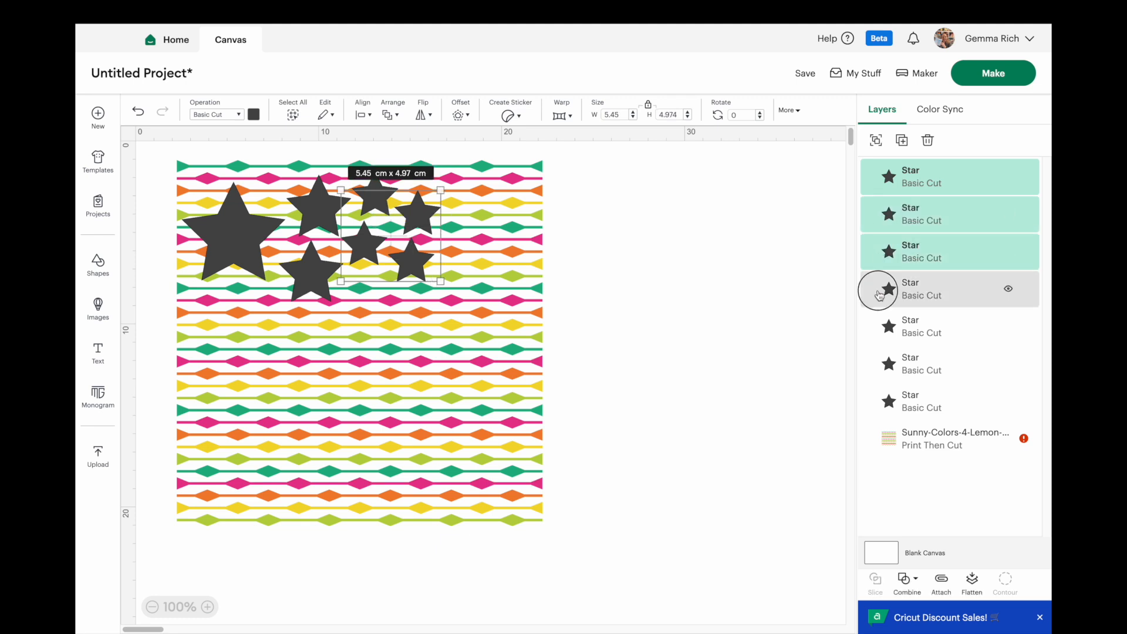
{"action": "left_click", "coordinate": [881, 290], "text": "shift"}
{"action": "left_click", "coordinate": [883, 332], "text": "shift"}
{"action": "left_click", "coordinate": [886, 369], "text": "shift"}
{"action": "left_click", "coordinate": [902, 405], "text": "shift"}
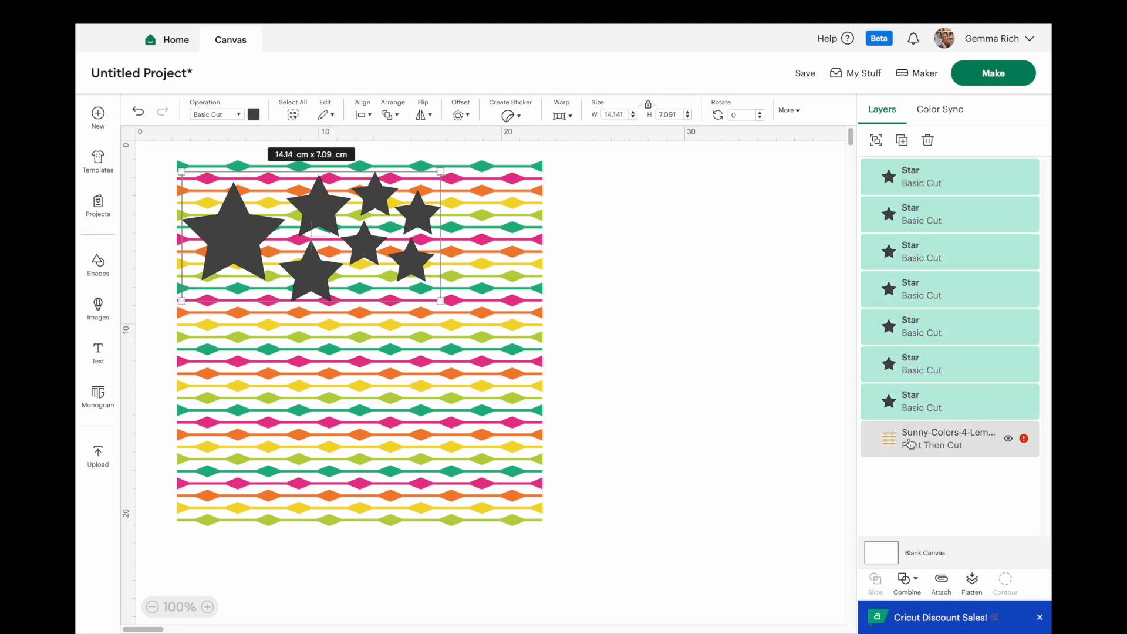
{"action": "left_click", "coordinate": [904, 587]}
{"action": "left_click", "coordinate": [922, 444]}
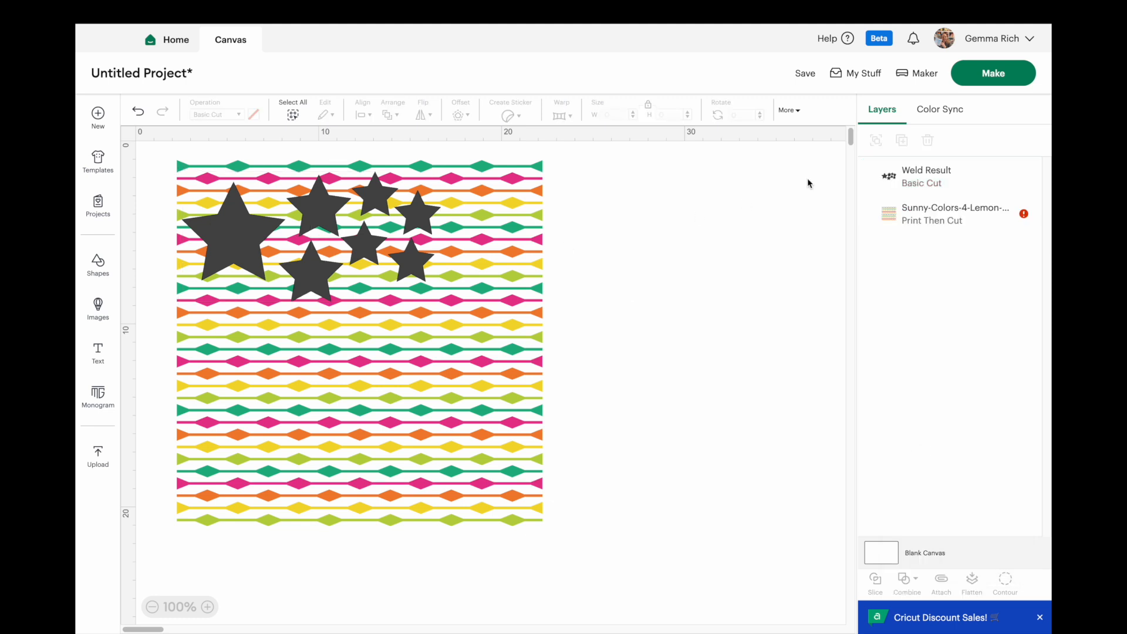
Step: Slice the welded stars out of the striped pattern and move the dark stars, leftover pattern and patterned stars apart
{"action": "left_click_drag", "start_coordinate": [658, 294], "coordinate": [175, 159]}
{"action": "left_click", "coordinate": [874, 584]}
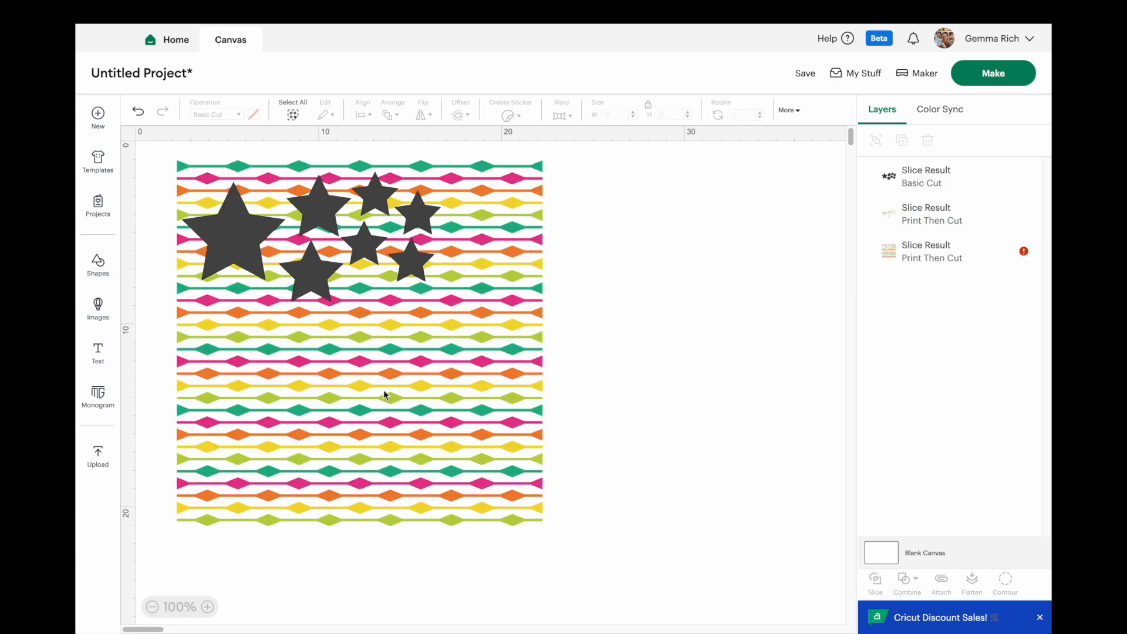
{"action": "left_click_drag", "start_coordinate": [322, 276], "coordinate": [739, 268]}
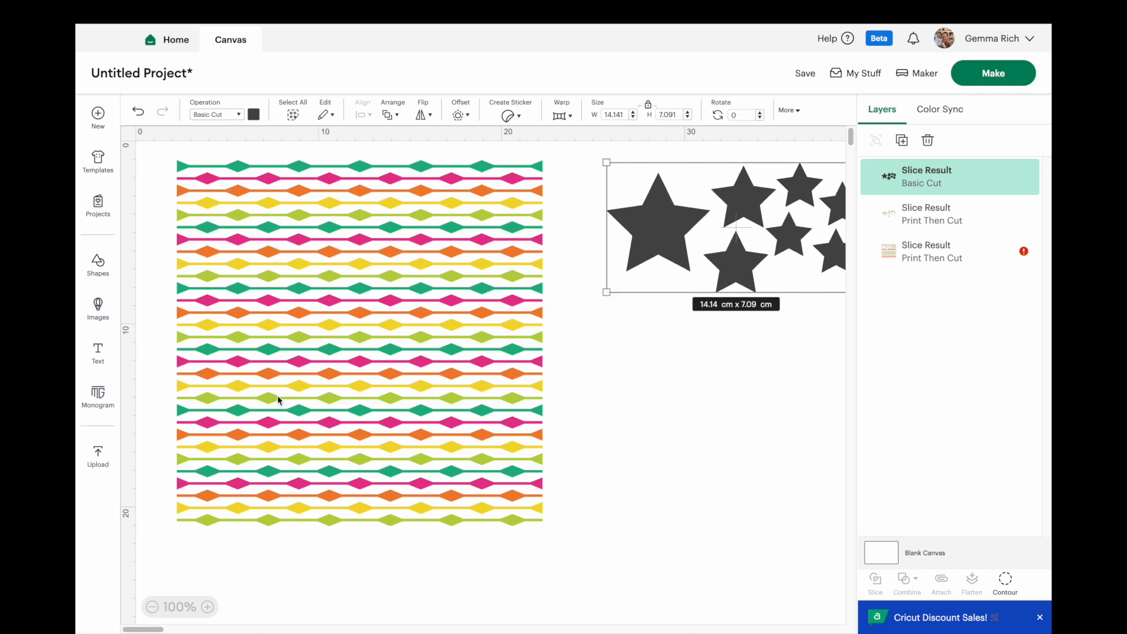
{"action": "left_click_drag", "start_coordinate": [284, 398], "coordinate": [697, 576]}
{"action": "left_click_drag", "start_coordinate": [253, 250], "coordinate": [246, 374]}
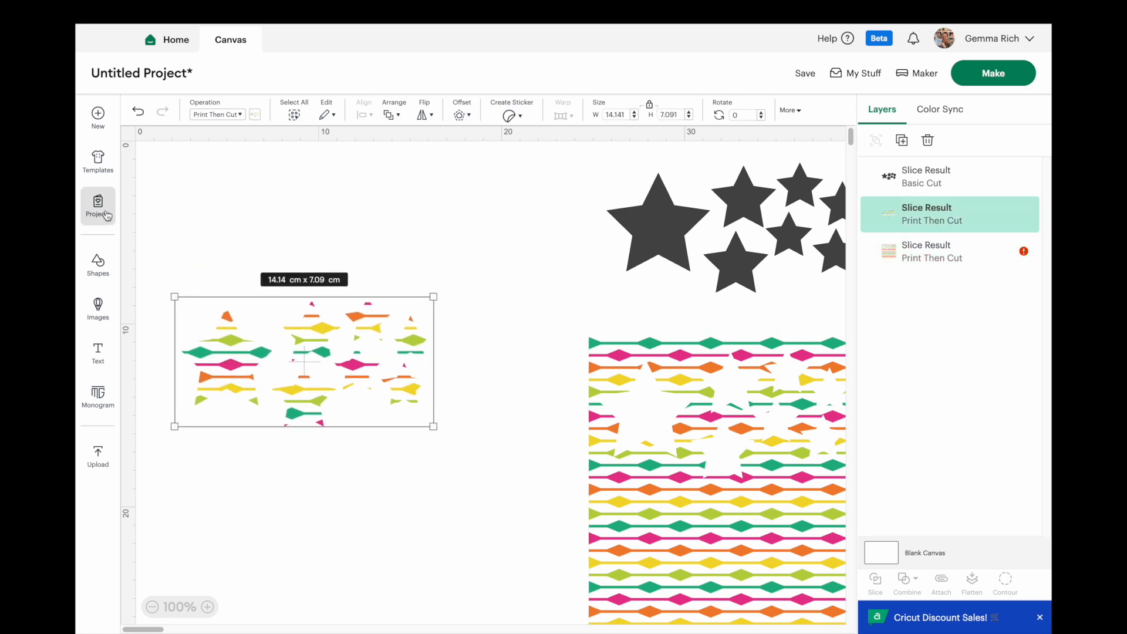
Step: Insert a square above the patterned stars and send it to the back of the layer order
{"action": "left_click", "coordinate": [98, 272]}
{"action": "left_click", "coordinate": [235, 300]}
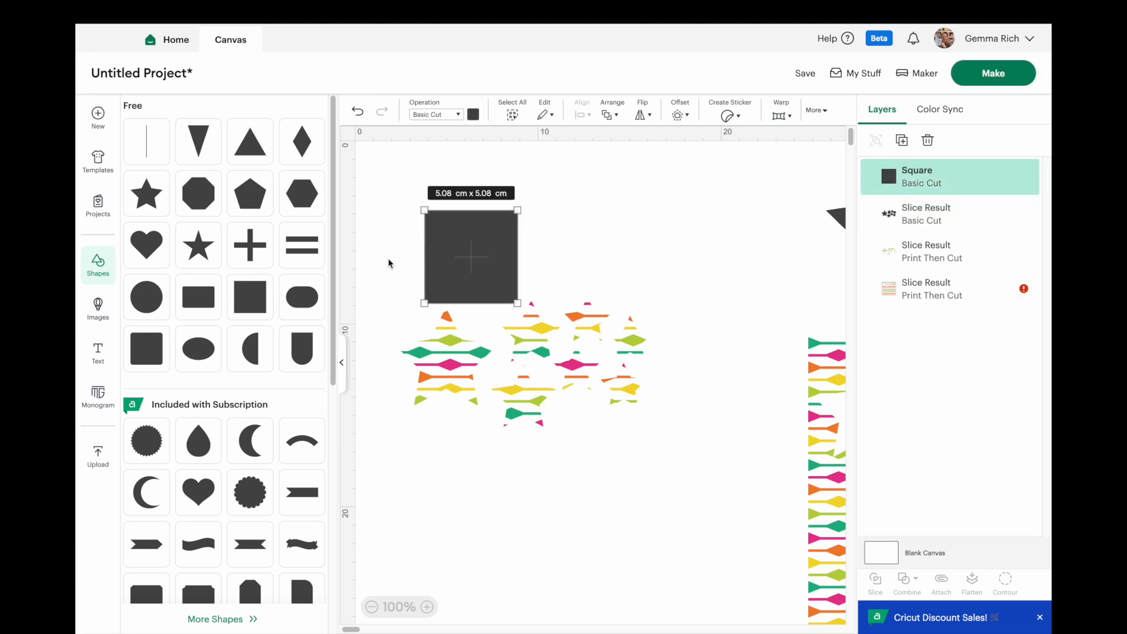
{"action": "left_click", "coordinate": [341, 362]}
{"action": "mouse_move", "coordinate": [282, 261]}
{"action": "left_mouse_down"}
{"action": "mouse_move", "coordinate": [376, 265]}
{"action": "mouse_move", "coordinate": [280, 243]}
{"action": "left_mouse_up"}
{"action": "right_click", "coordinate": [281, 244]}
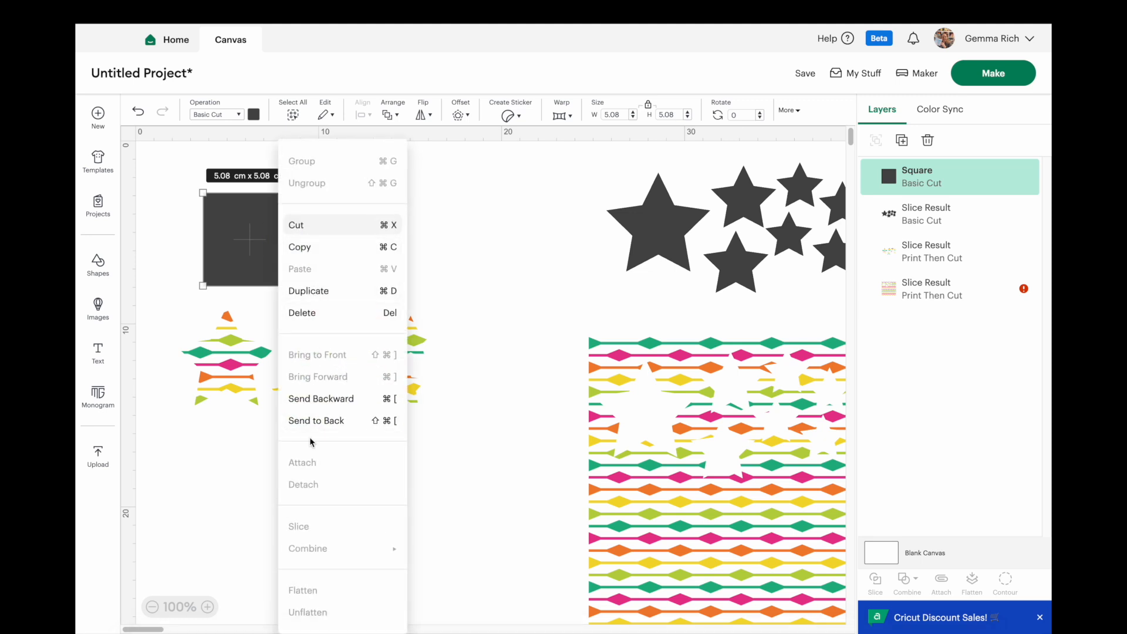
{"action": "left_click", "coordinate": [314, 421]}
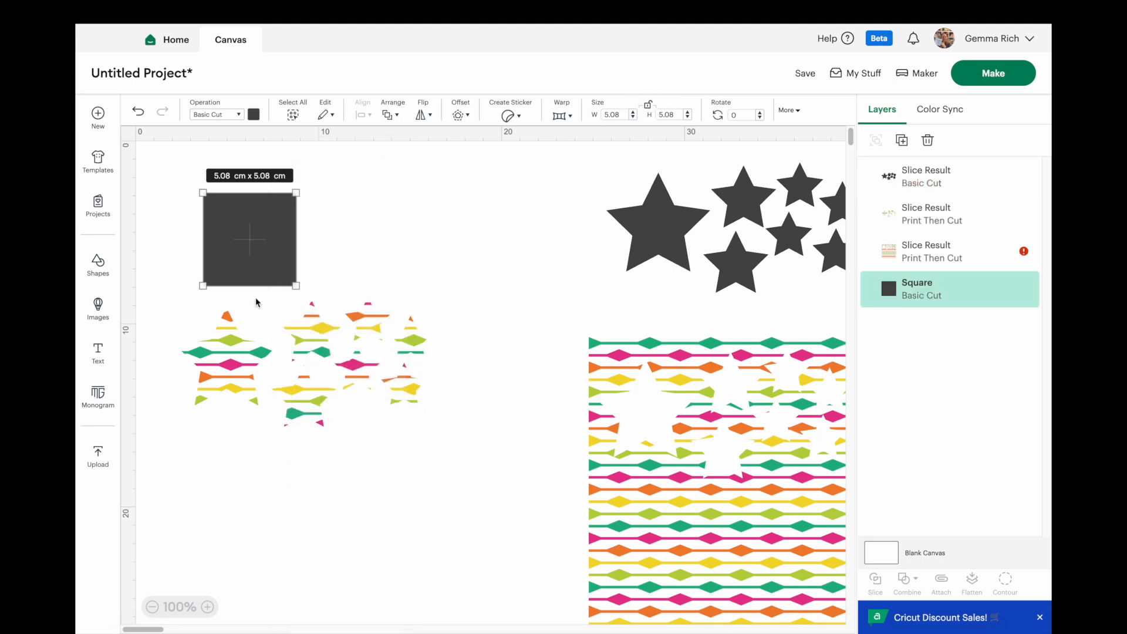
Step: Stretch and position the square behind the patterned stars as a background of about 15.59 x 16.09 cm
{"action": "left_click_drag", "start_coordinate": [296, 286], "coordinate": [444, 487]}
{"action": "left_click_drag", "start_coordinate": [289, 240], "coordinate": [264, 245]}
{"action": "left_click_drag", "start_coordinate": [418, 493], "coordinate": [463, 493]}
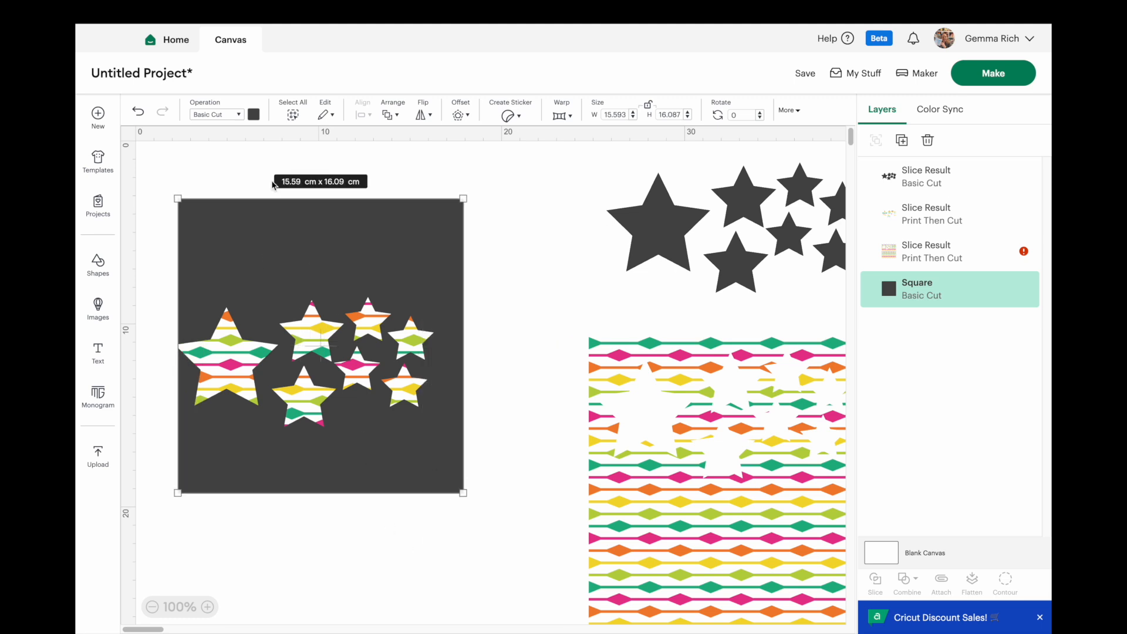
Step: Colour the background square black and move the patterned stars onto its upper half
{"action": "left_click", "coordinate": [253, 113]}
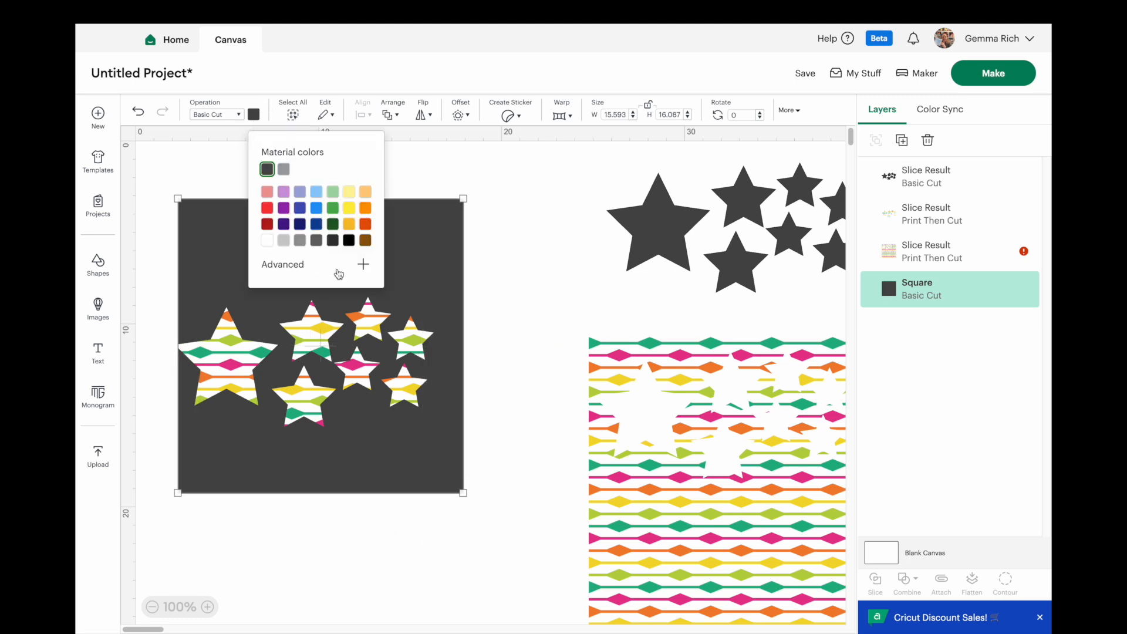
{"action": "left_click", "coordinate": [349, 240]}
{"action": "left_click", "coordinate": [500, 169]}
{"action": "left_click_drag", "start_coordinate": [194, 367], "coordinate": [205, 306]}
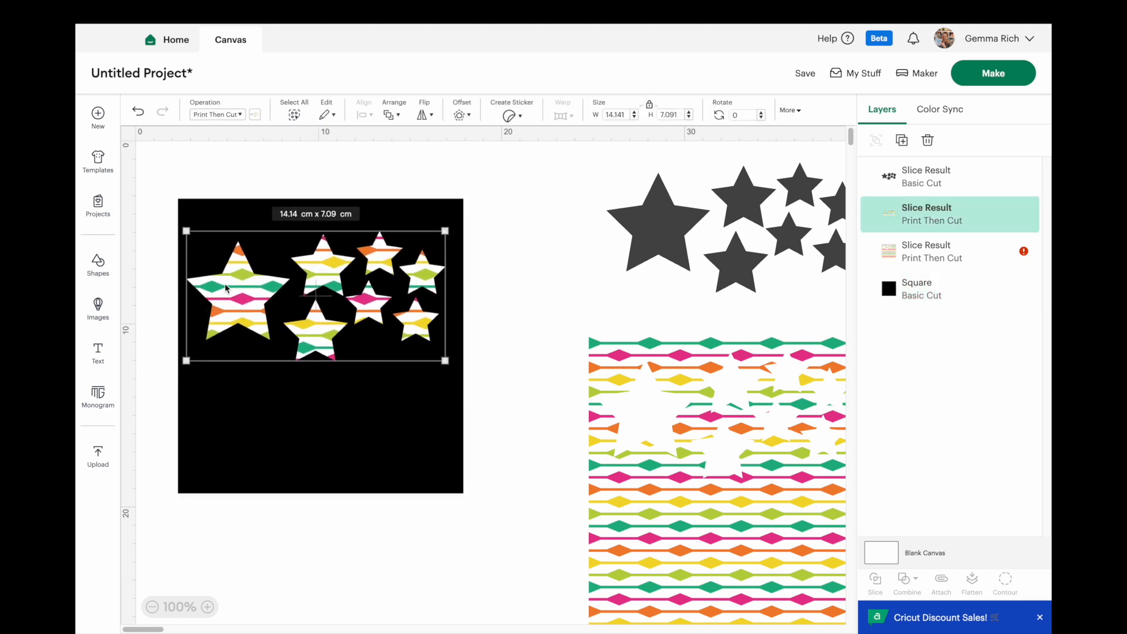